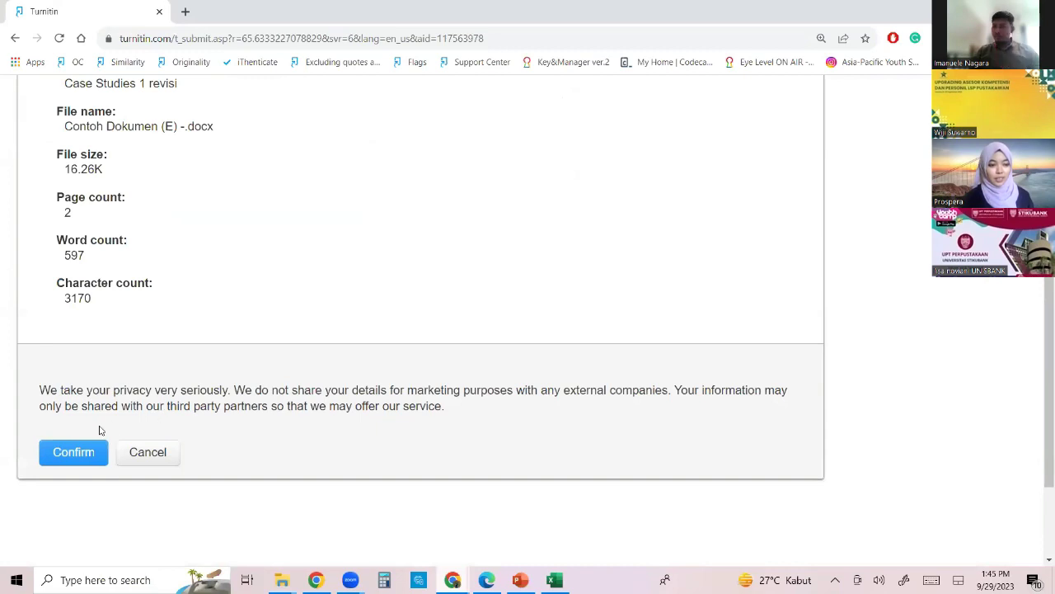
# - Confirm the Case Studies 1 revisi submission and refresh the Skripsi Mahasiswa 1 inbox to check for its similarity score
pyautogui.click(82, 450)
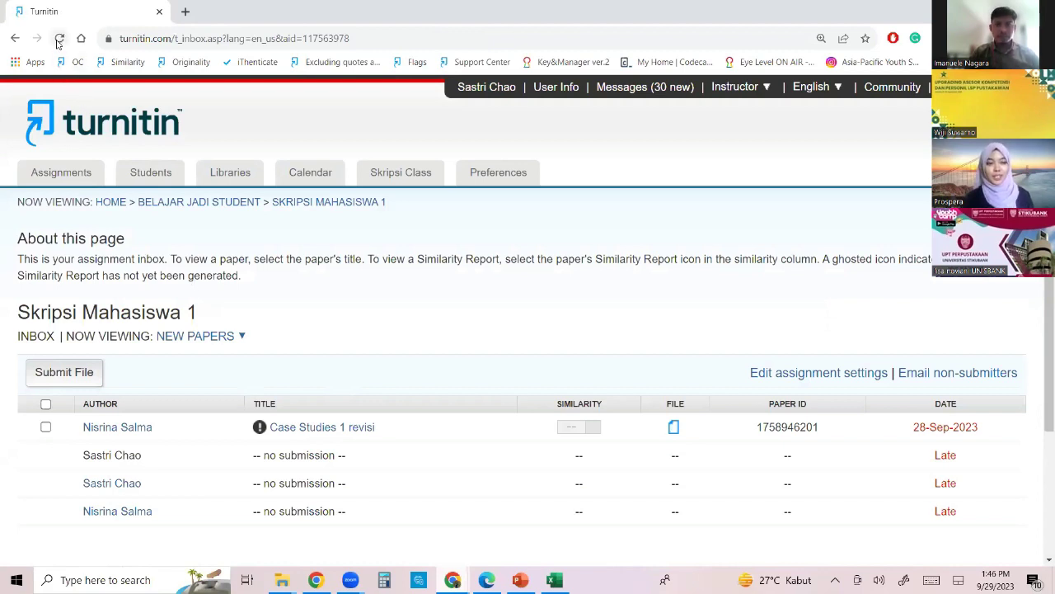
pyautogui.click(60, 39)
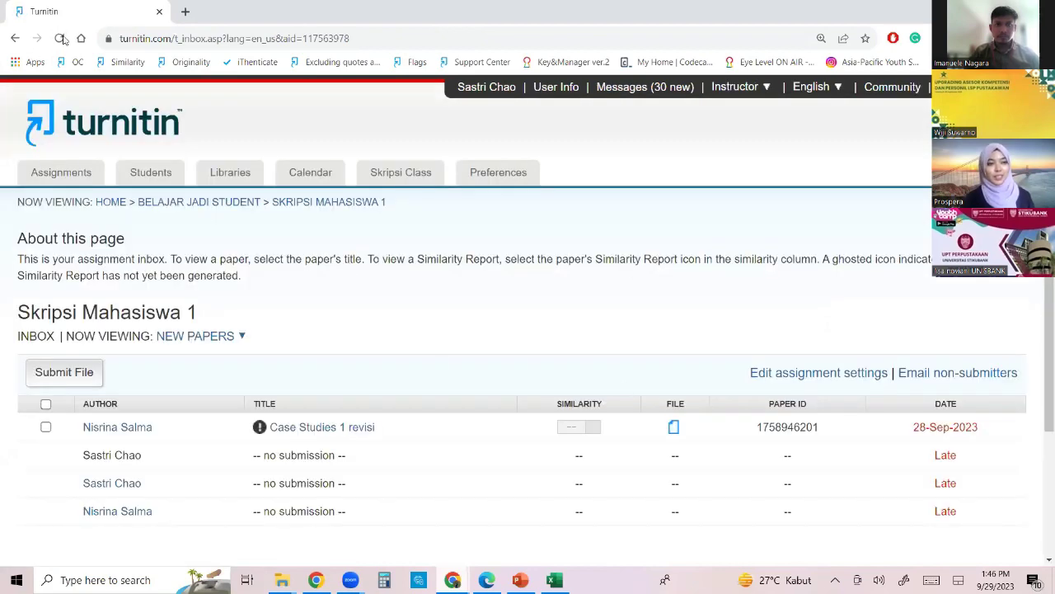
pyautogui.click(61, 38)
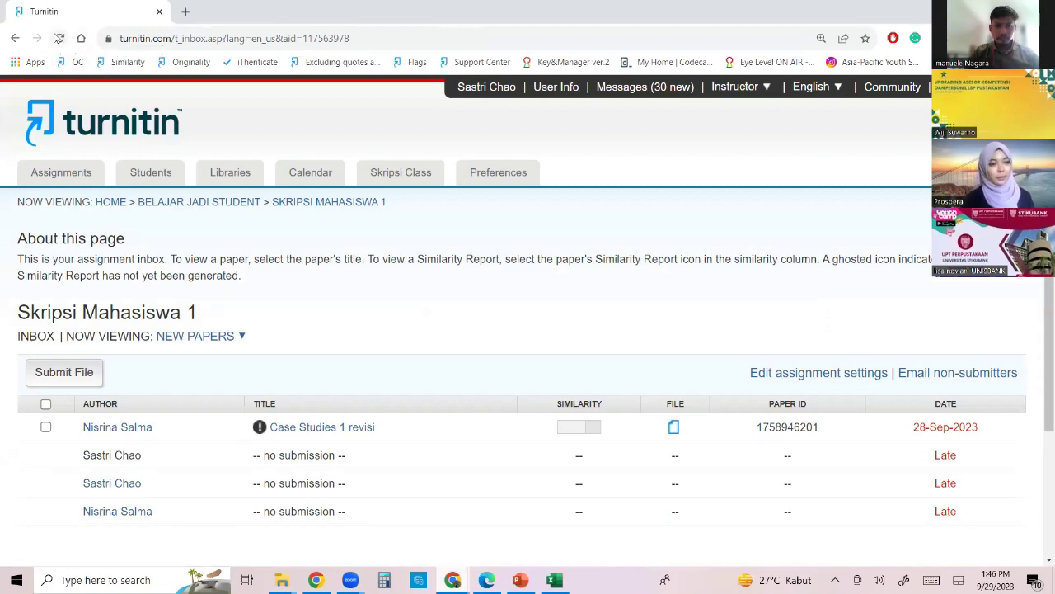
pyautogui.click(58, 38)
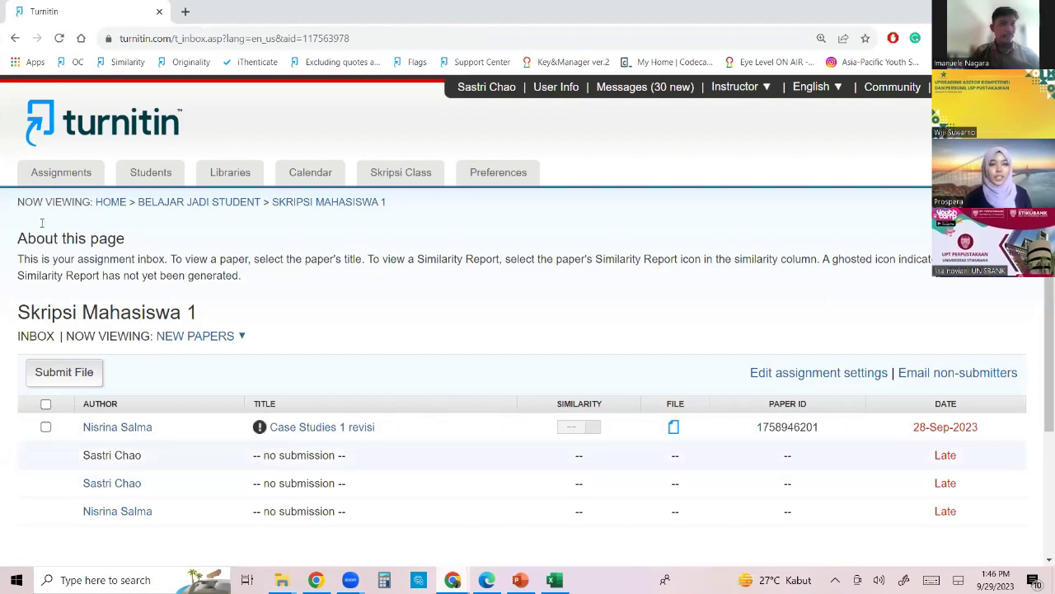
pyautogui.click(61, 38)
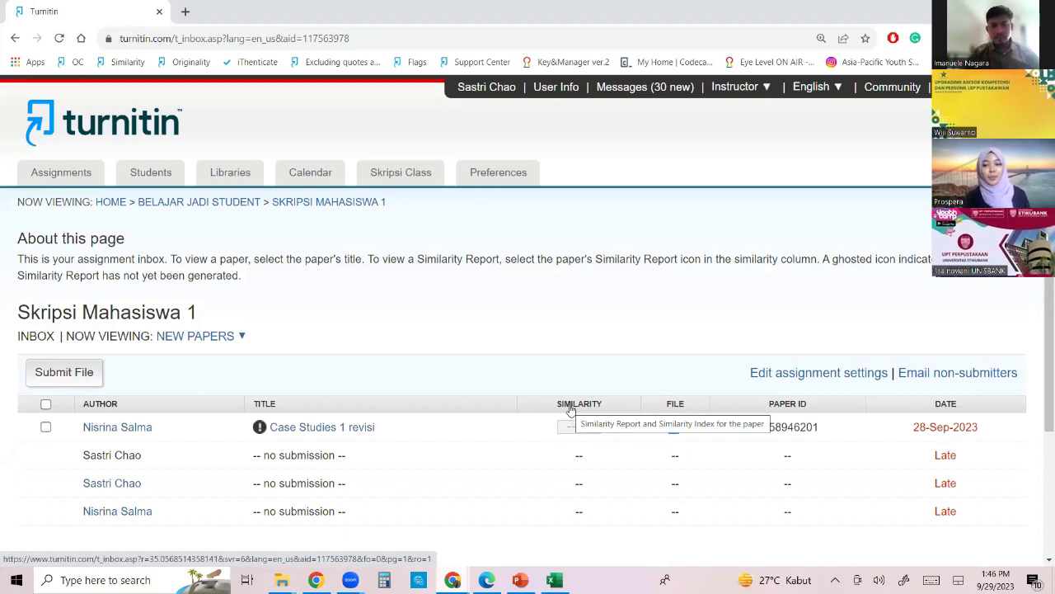
pyautogui.click(59, 39)
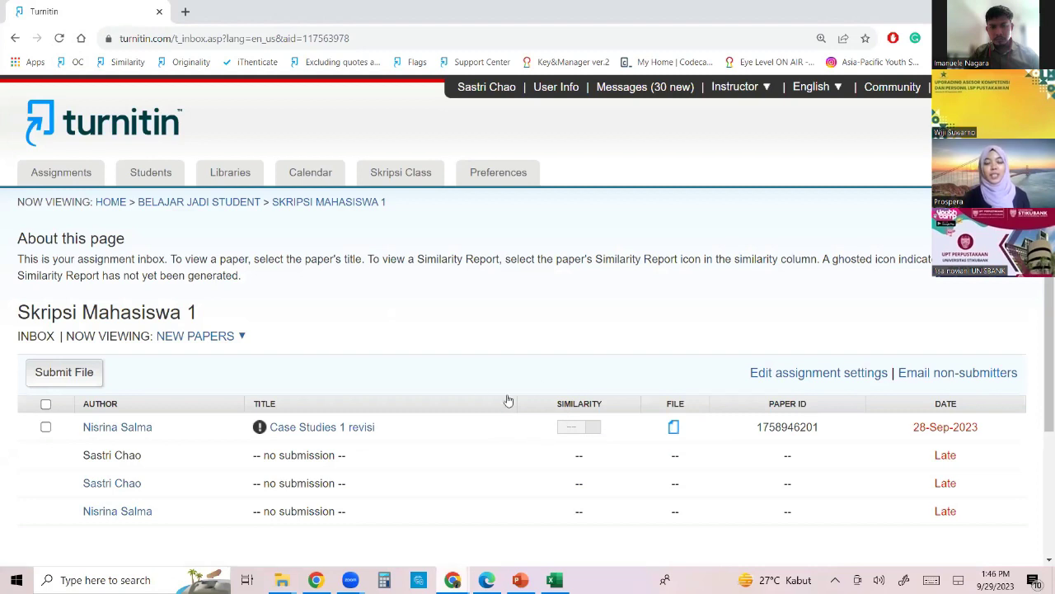
# - Return to the Belajar Jadi Student class homepage and view the Assignment Student inbox
pyautogui.click(14, 39)
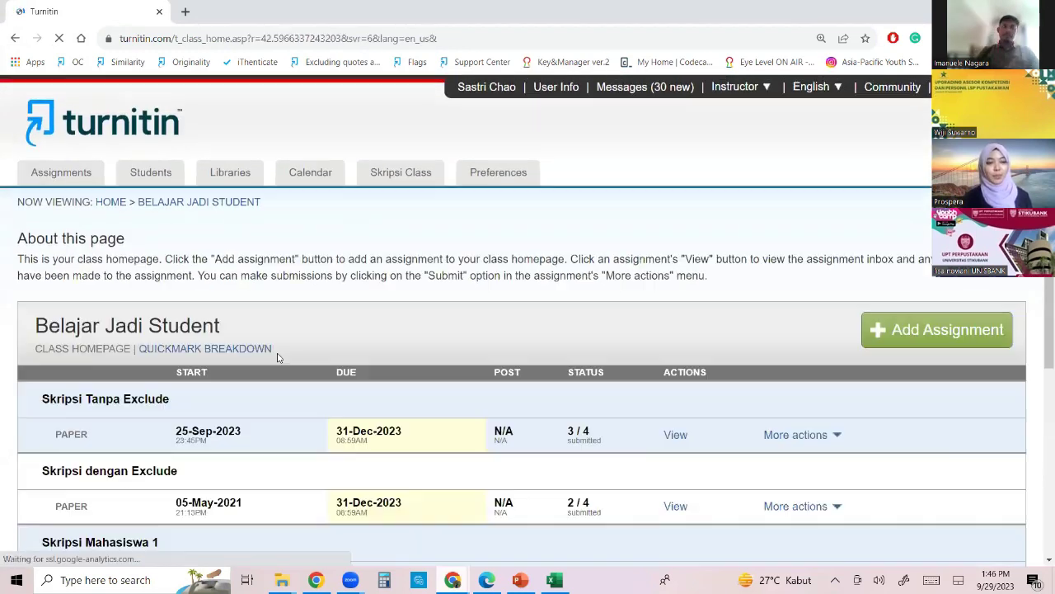
pyautogui.scroll(-3, 510, 352)
pyautogui.scroll(-2, 510, 352)
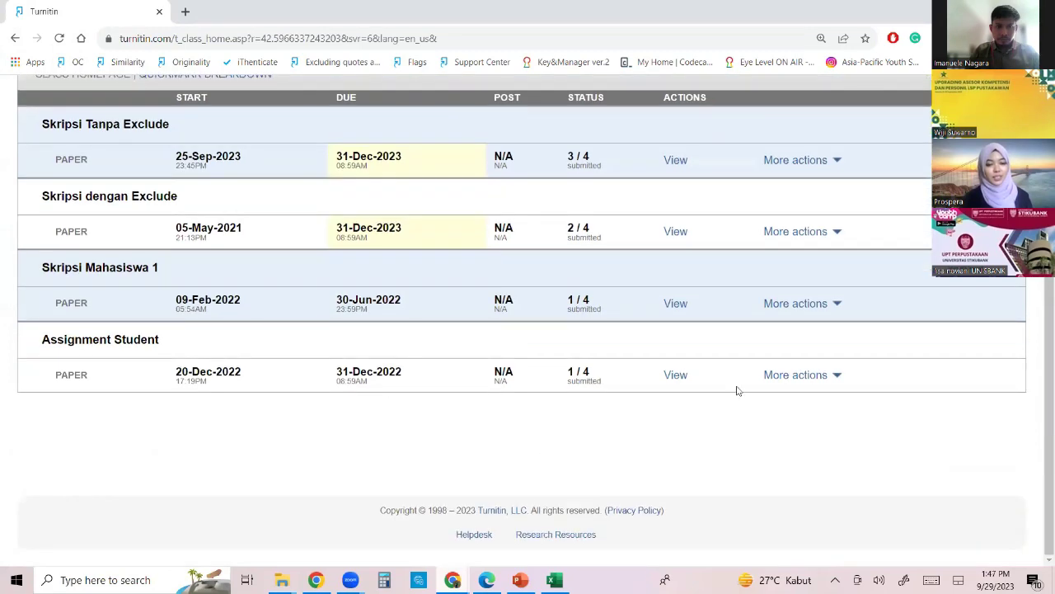
pyautogui.click(671, 379)
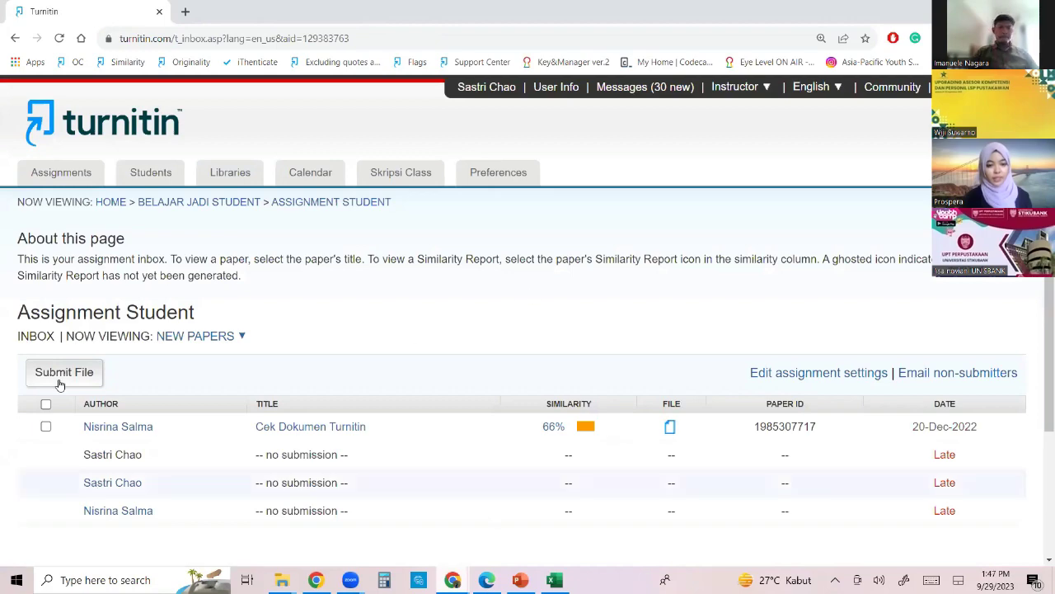
# - Start a Single File Upload submission for Assignment Student and choose the third listed student as the author
pyautogui.click(65, 376)
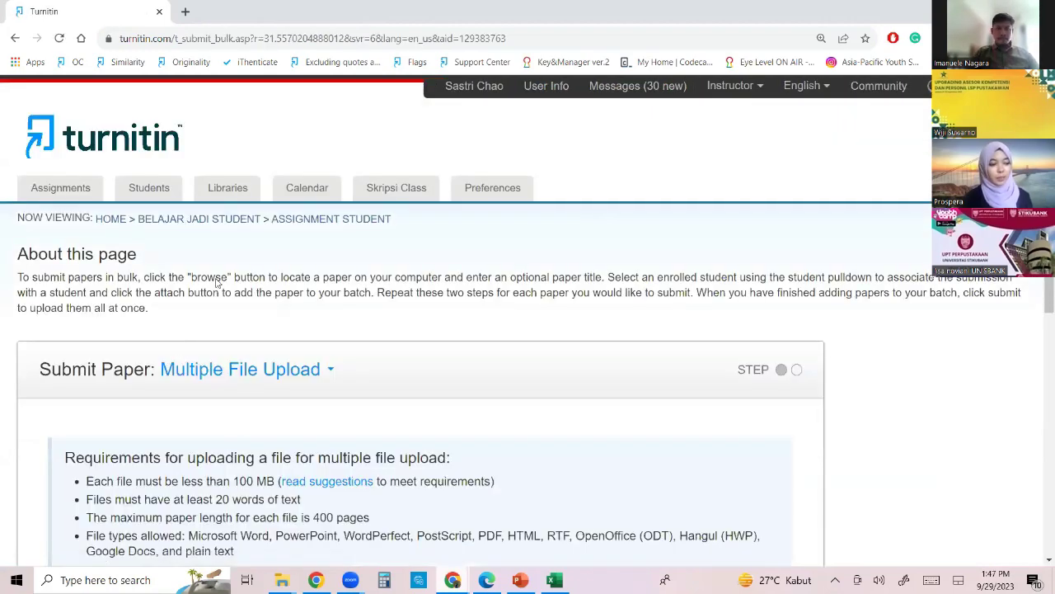
pyautogui.click(241, 372)
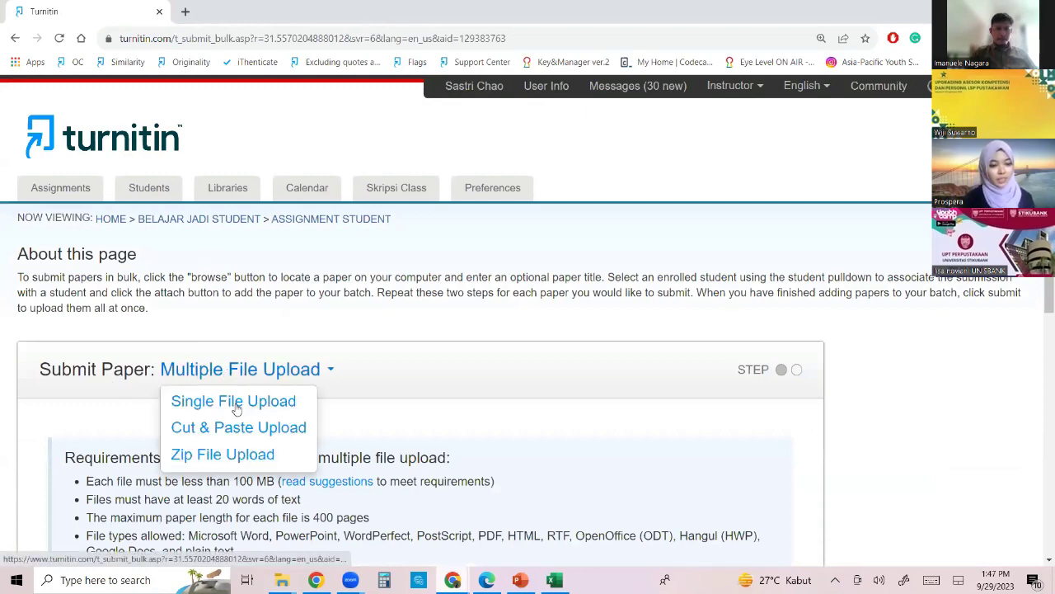
pyautogui.click(244, 399)
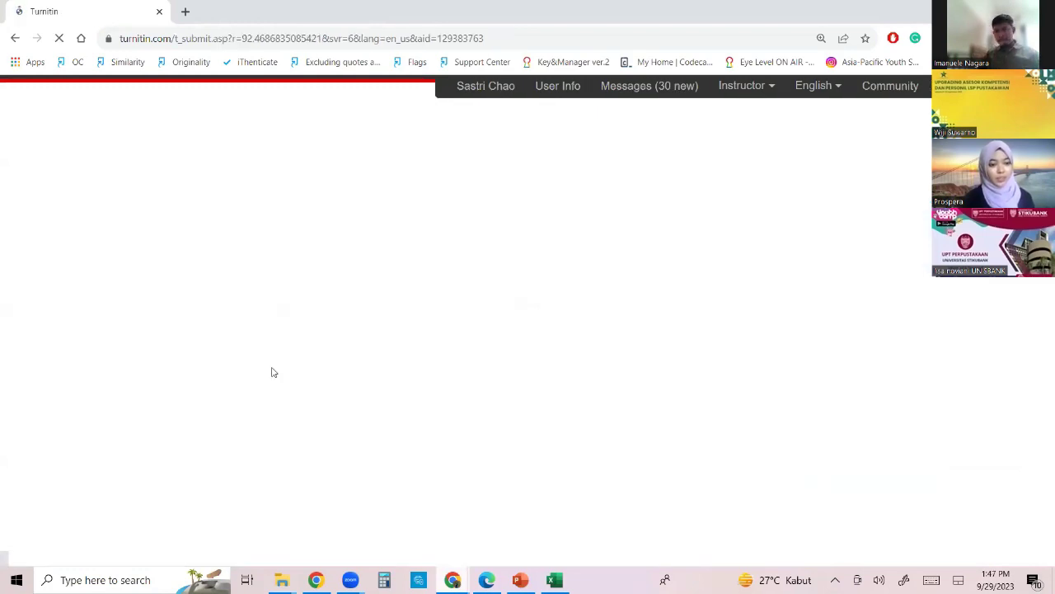
pyautogui.scroll(-1, 218, 278)
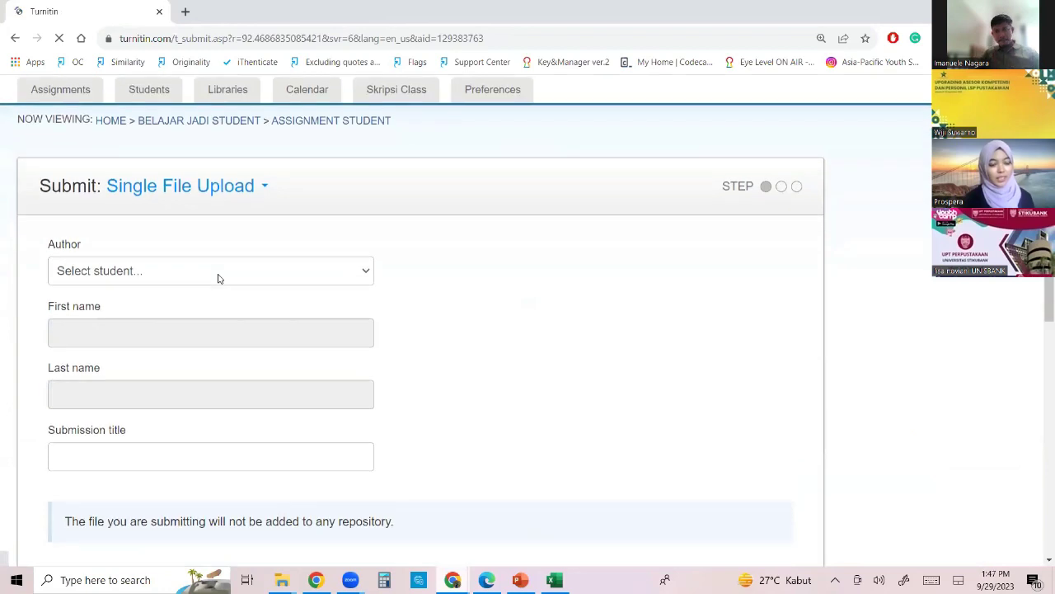
pyautogui.click(202, 272)
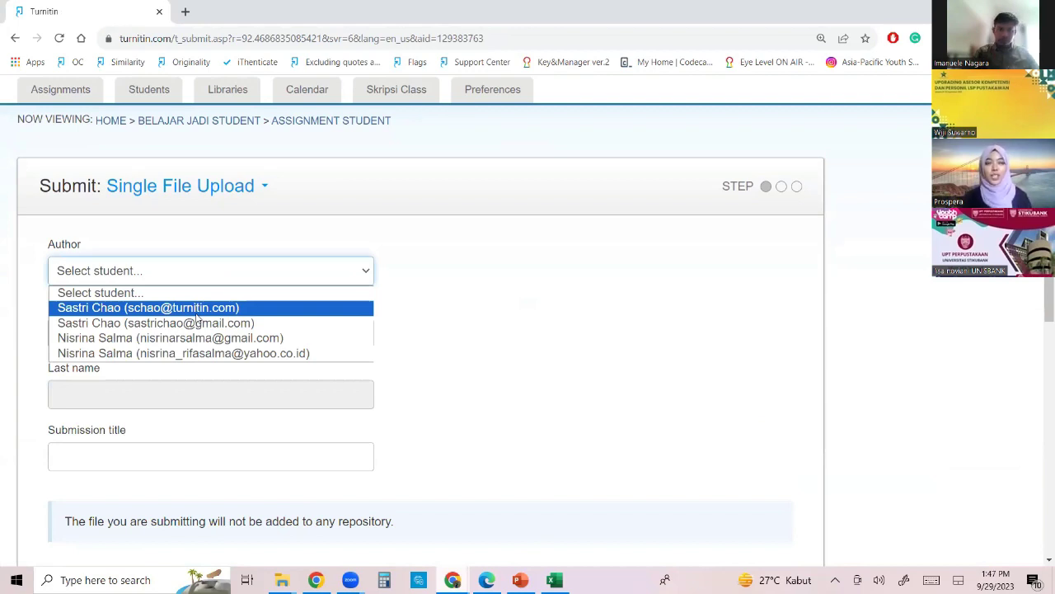
pyautogui.press('Up')
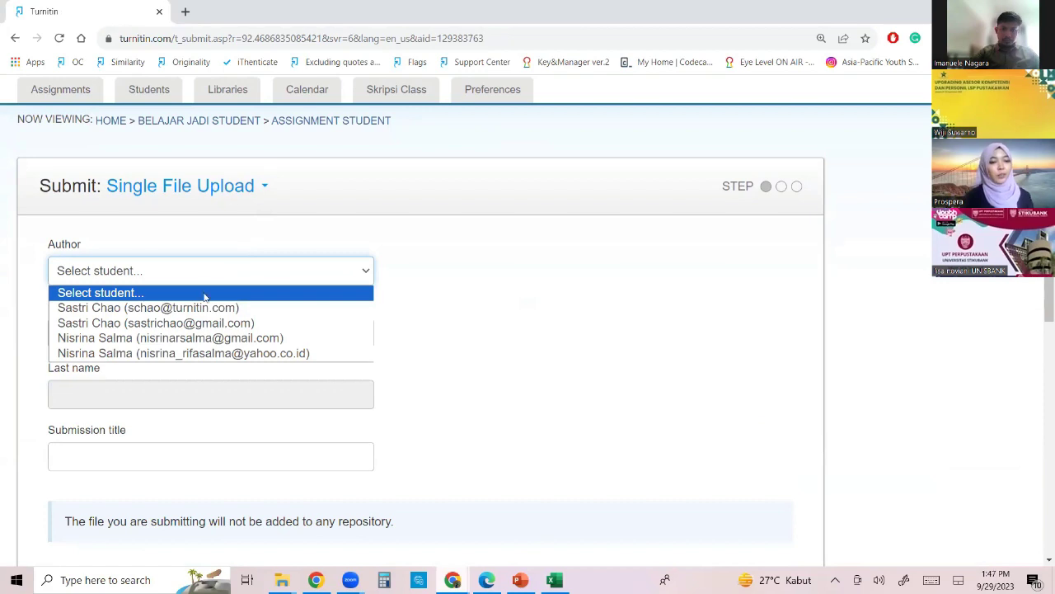
pyautogui.click(177, 338)
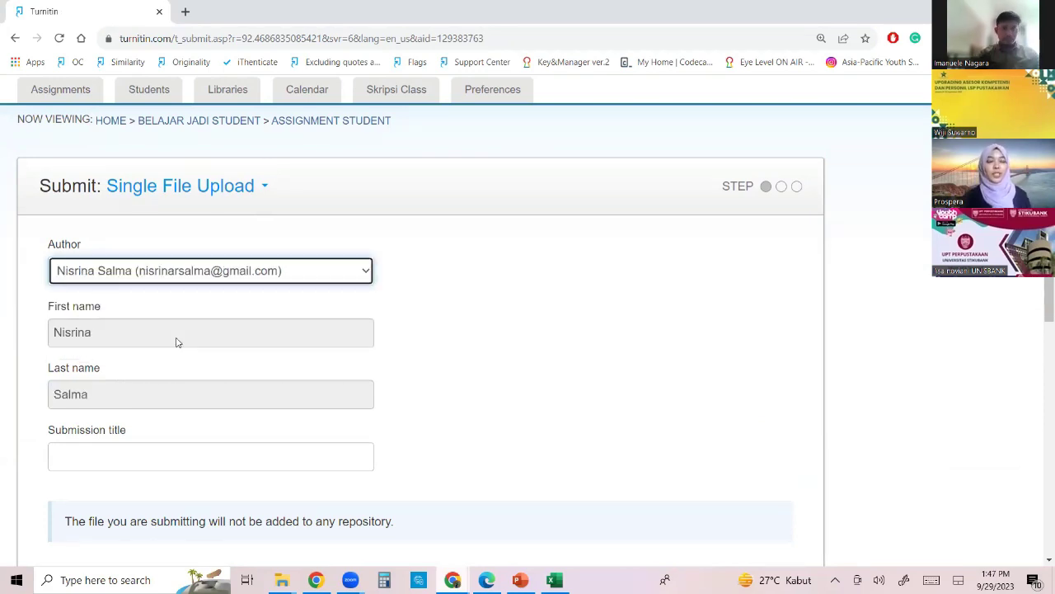
# - Attach the Case studies Word document from the computer's Contoh Dokumen folder to the submission
pyautogui.scroll(-1, 175, 342)
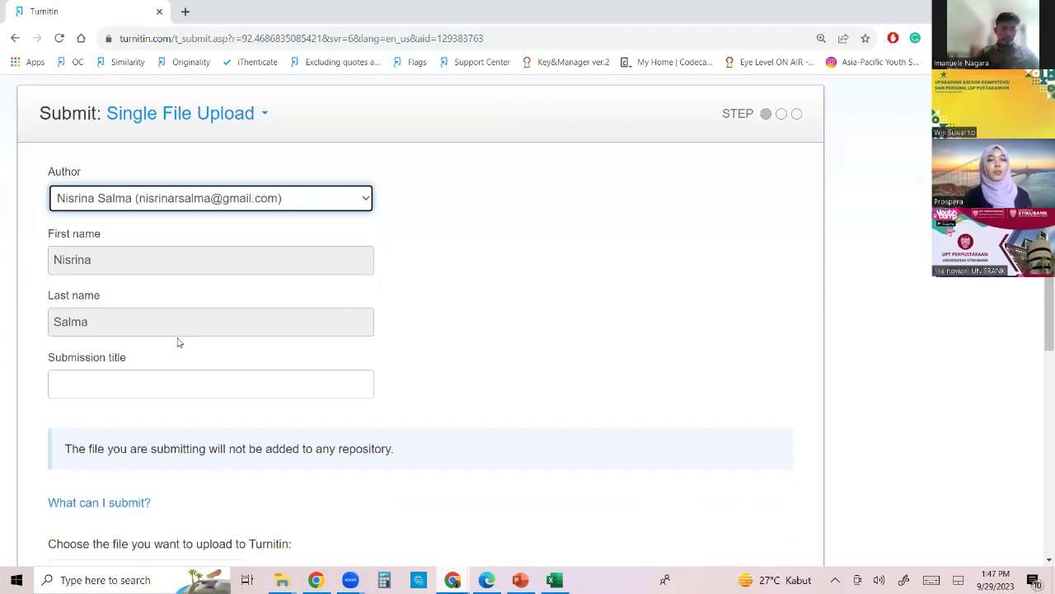
pyautogui.click(156, 384)
pyautogui.scroll(-2, 123, 438)
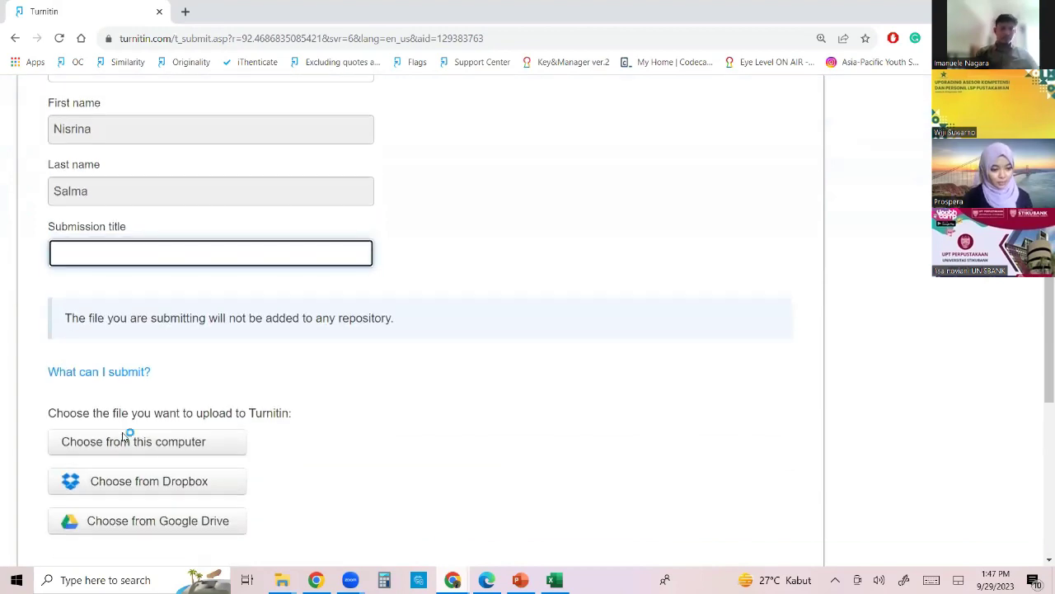
pyautogui.click(302, 294)
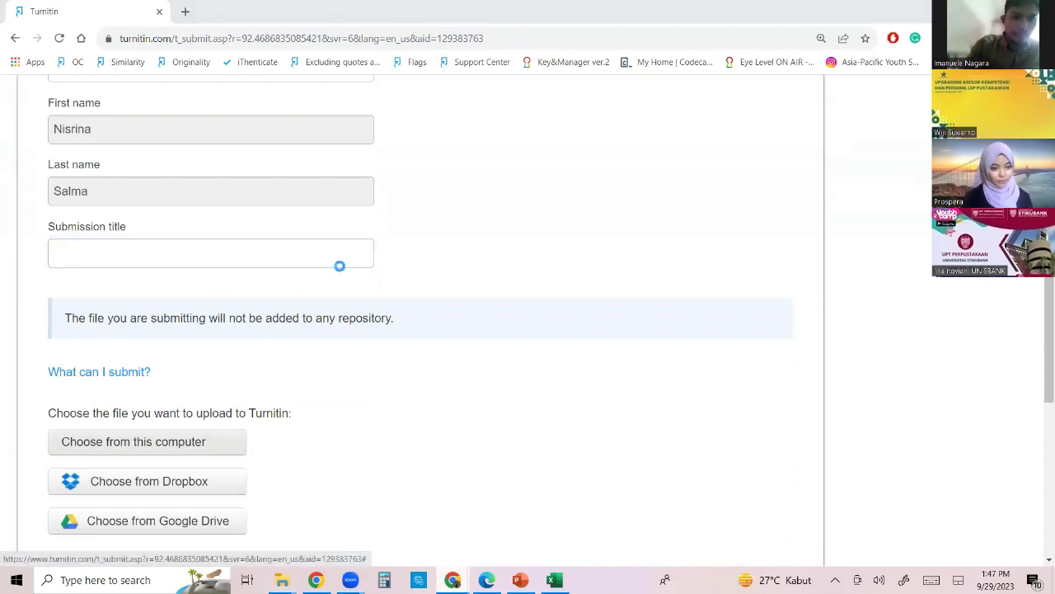
pyautogui.click(222, 202)
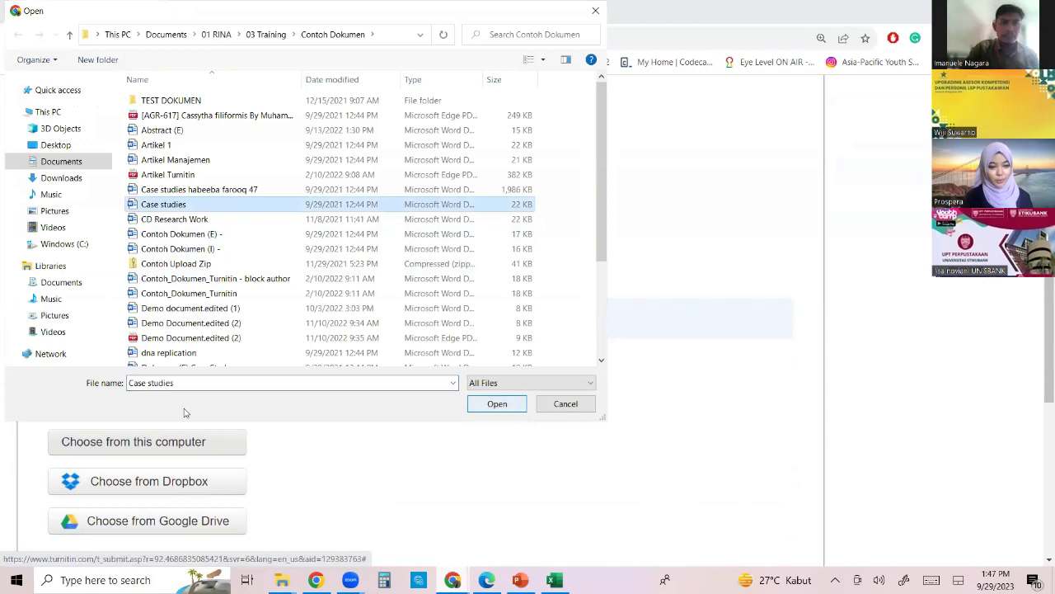
pyautogui.click(498, 404)
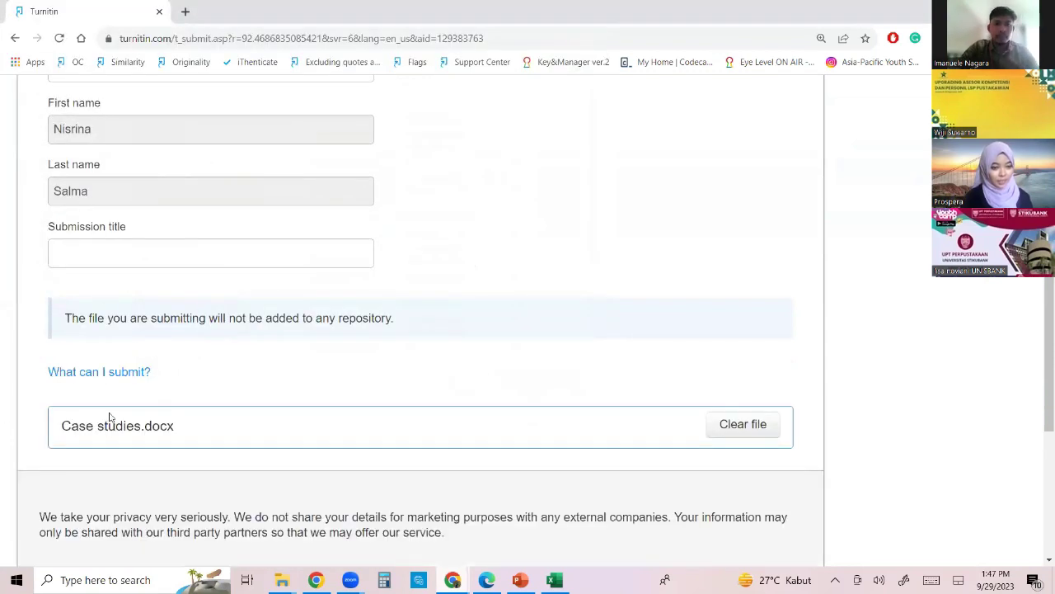
# - Copy the attached file's name without its extension into the submission title as "Case studies"
pyautogui.moveTo(62, 427); pyautogui.dragTo(141, 427)
pyautogui.hotkey('ctrl', 'c')
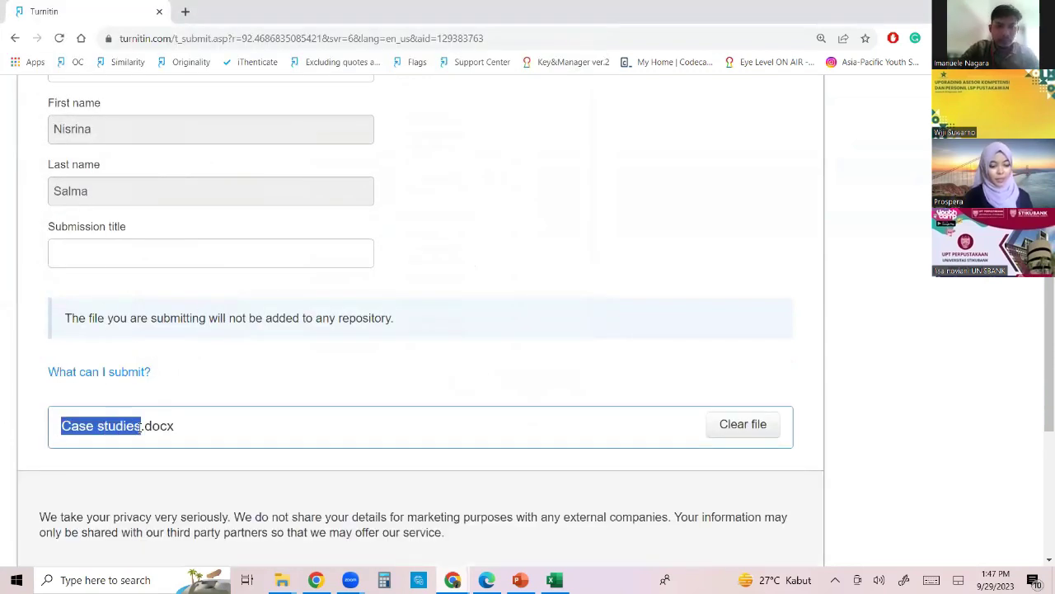
pyautogui.click(83, 262)
pyautogui.hotkey('ctrl', 'v')
# - Upload the Case studies submission and confirm it
pyautogui.scroll(-2, 80, 264)
pyautogui.scroll(-1, 60, 368)
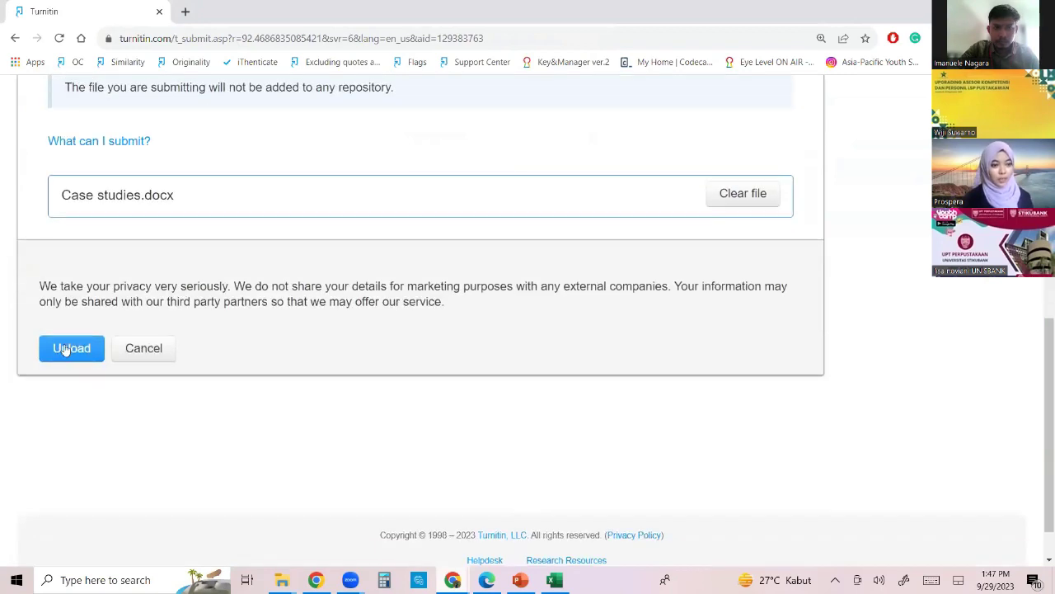
pyautogui.click(66, 348)
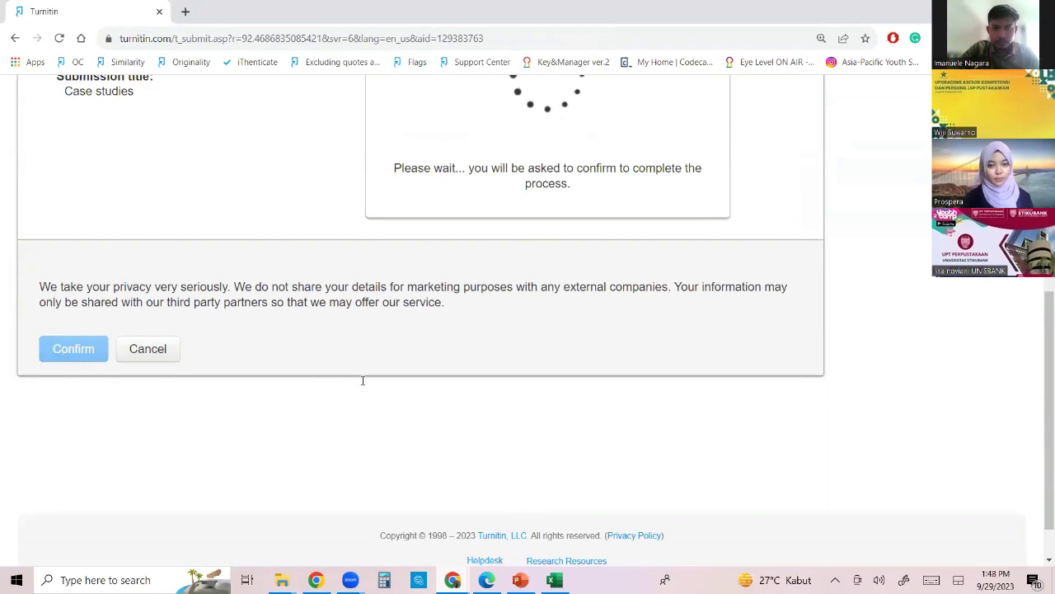
pyautogui.click(59, 342)
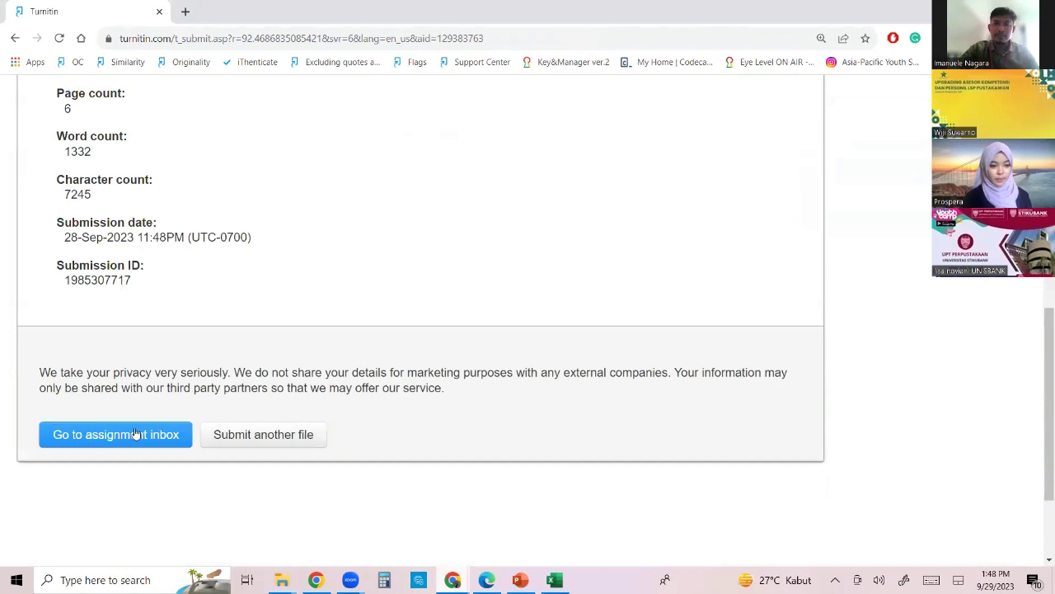
# - Go to the Assignment Student inbox and refresh it until the Case studies similarity score is generated
pyautogui.click(129, 434)
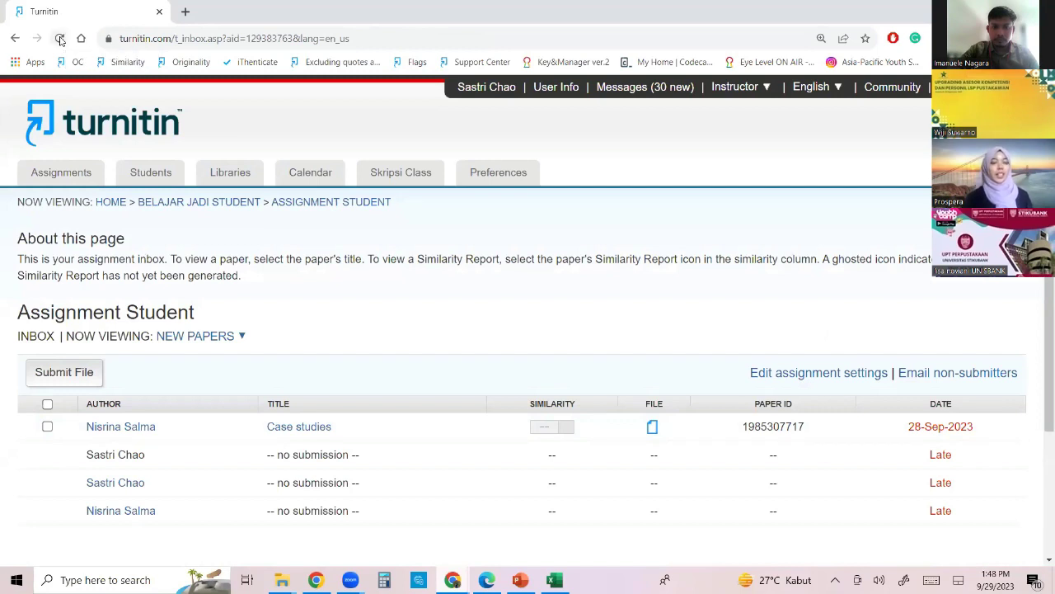
pyautogui.click(60, 39)
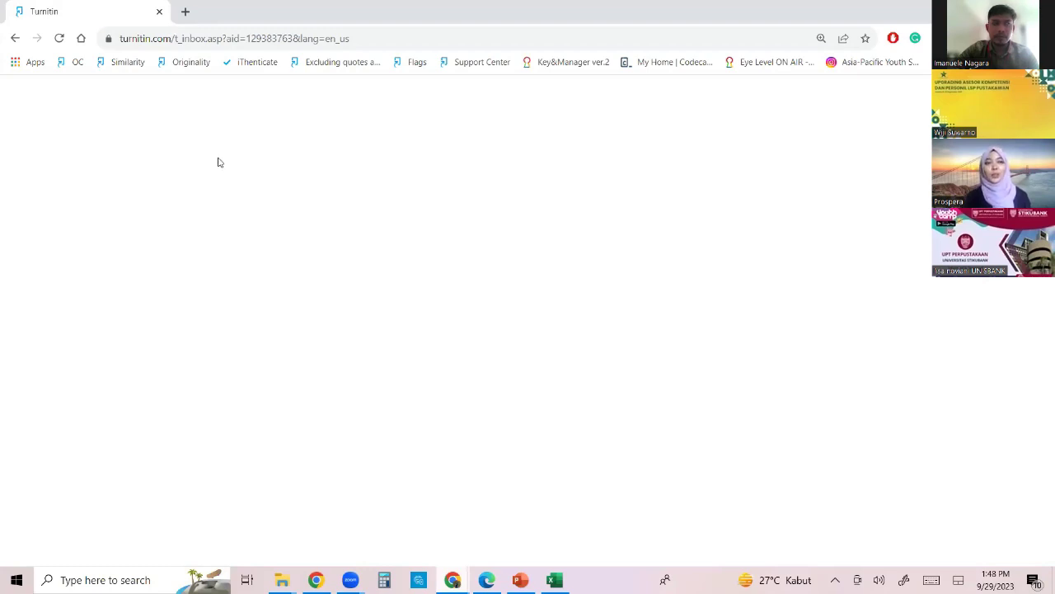
pyautogui.click(58, 39)
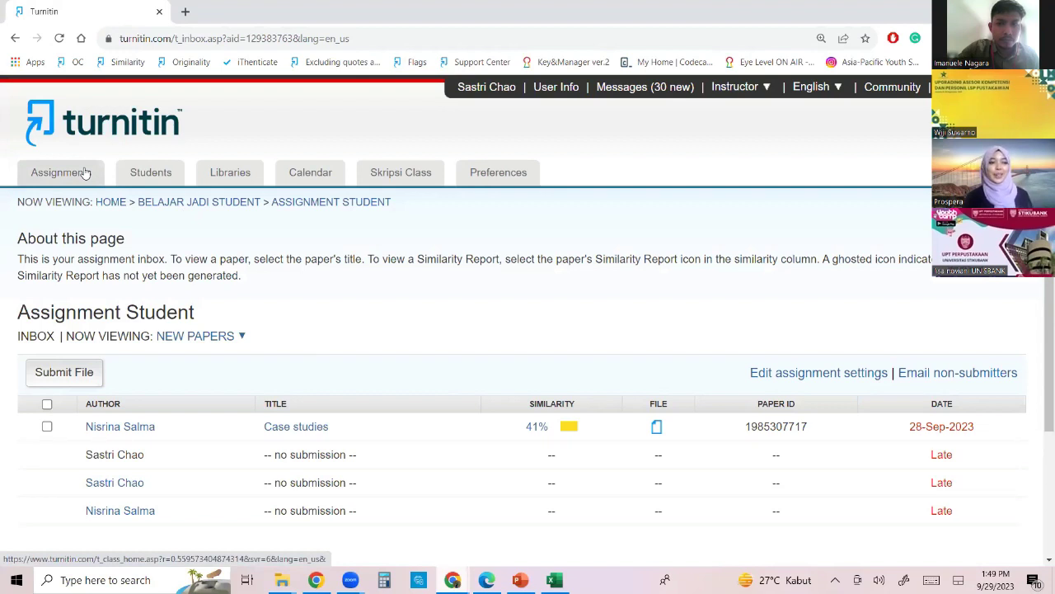
# - Go to the all-classes homepage and start copying the active Belajar Jadi Student class
pyautogui.click(89, 128)
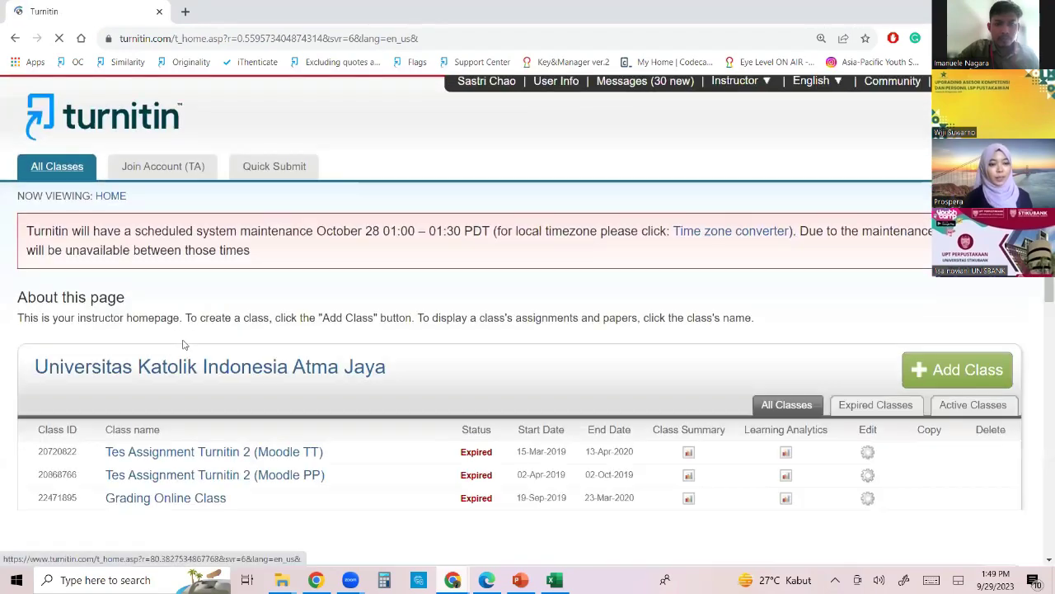
pyautogui.scroll(-5, 183, 345)
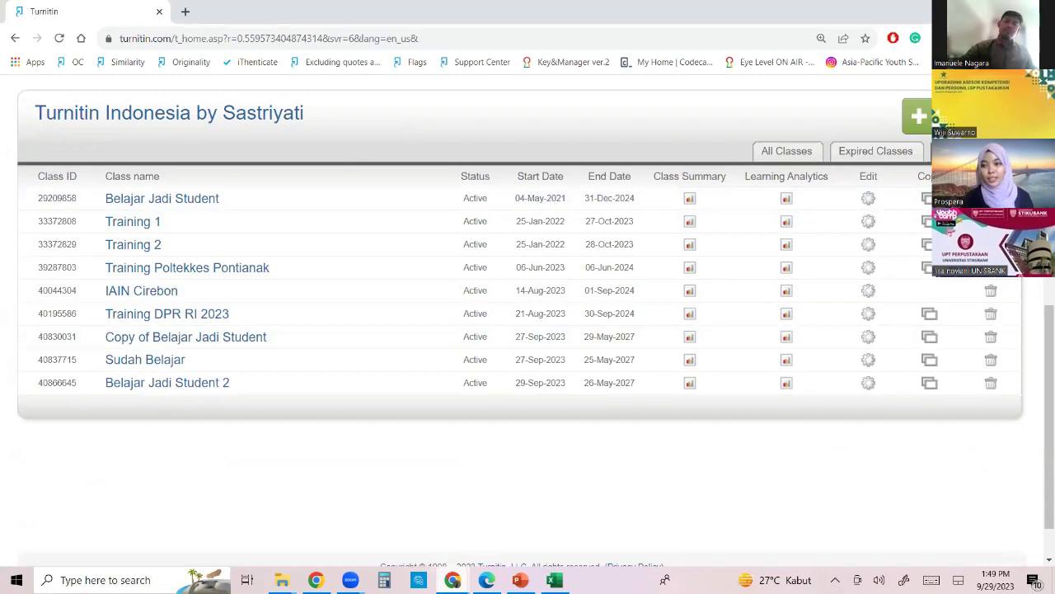
pyautogui.click(928, 198)
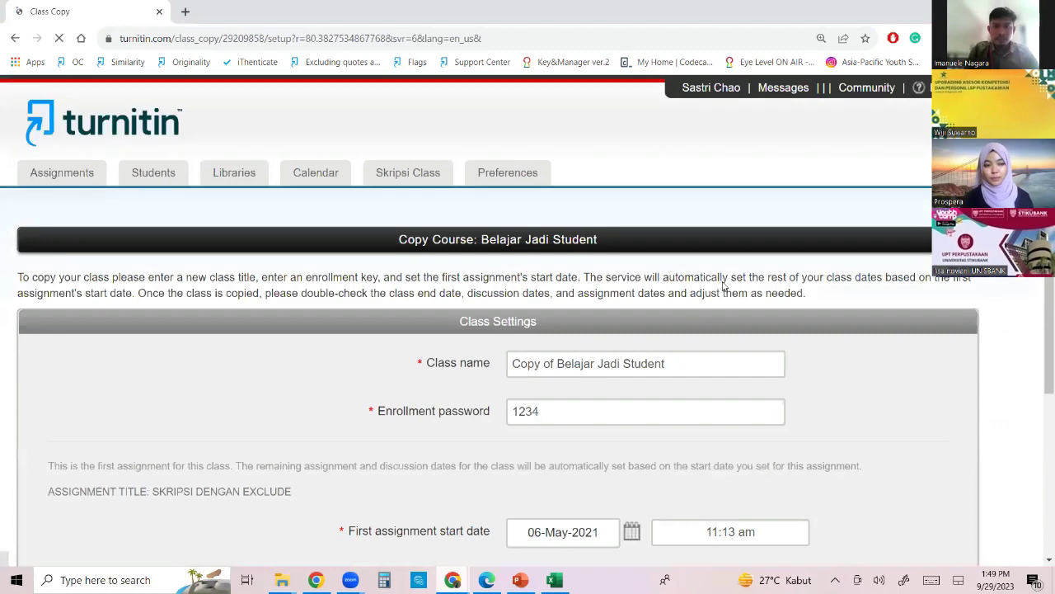
# - Change the copied class's name to "Belajar Jadi Student 2"
pyautogui.scroll(-3, 672, 347)
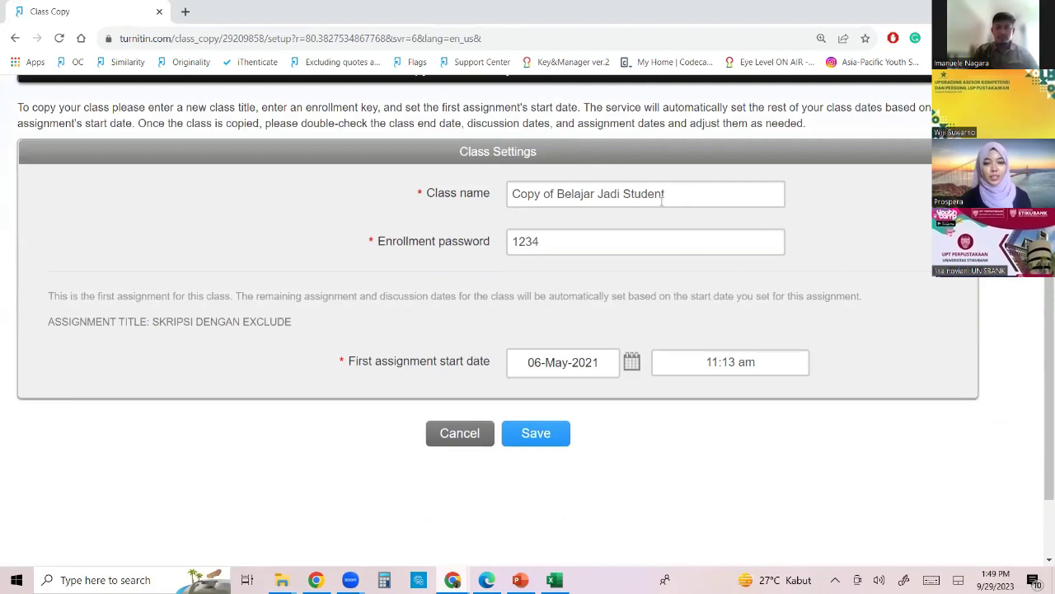
pyautogui.moveTo(512, 194); pyautogui.dragTo(622, 195)
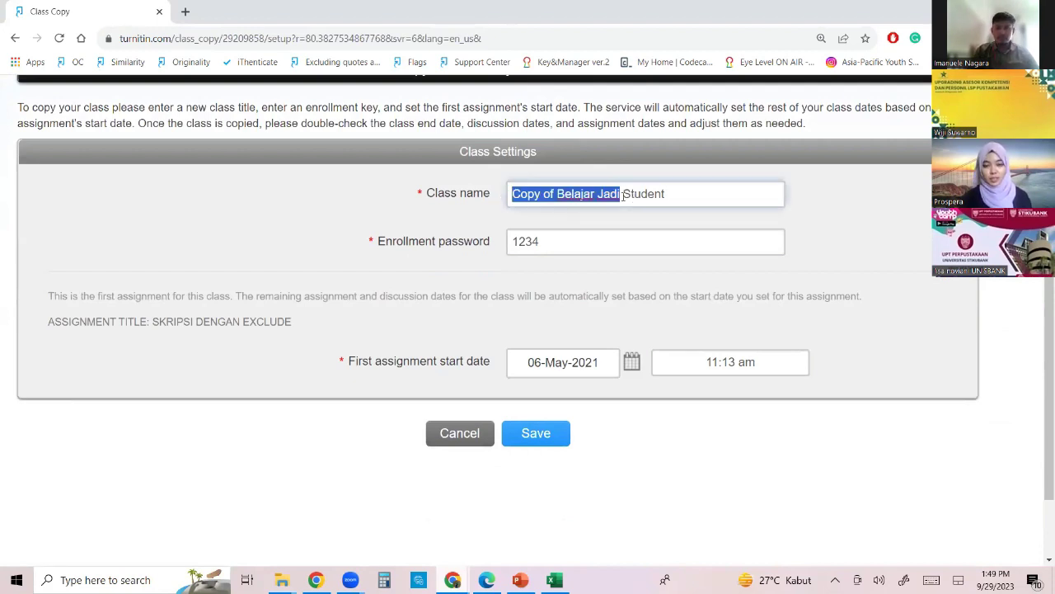
pyautogui.click(549, 193)
pyautogui.moveTo(557, 194); pyautogui.dragTo(463, 192)
pyautogui.press('BackSpace')
pyautogui.click(648, 193)
pyautogui.write('2')
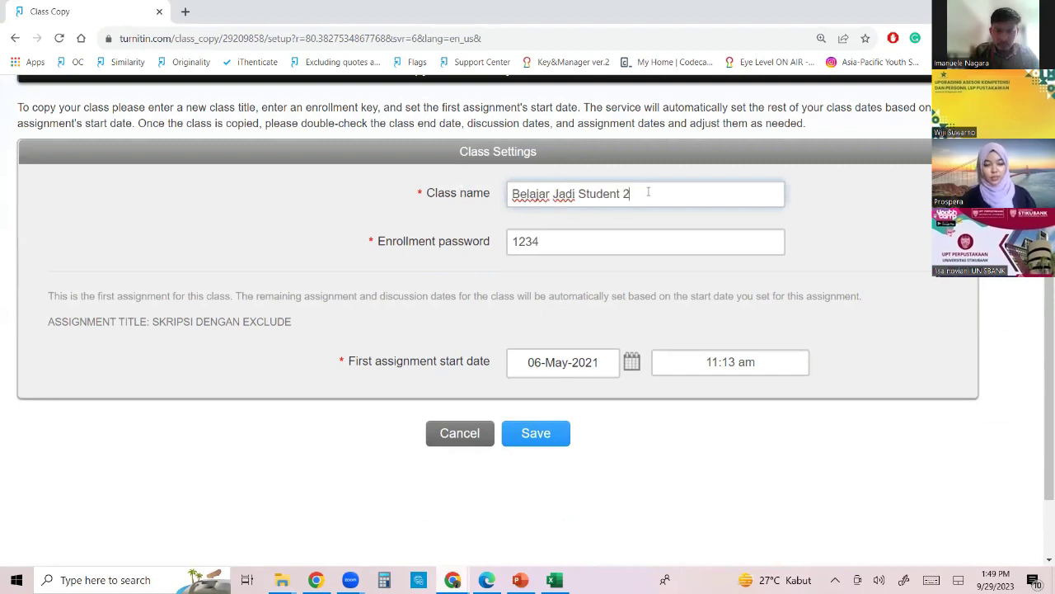
pyautogui.click(632, 363)
pyautogui.click(646, 396)
pyautogui.scroll(-1, 650, 325)
pyautogui.moveTo(664, 239); pyautogui.dragTo(651, 478)
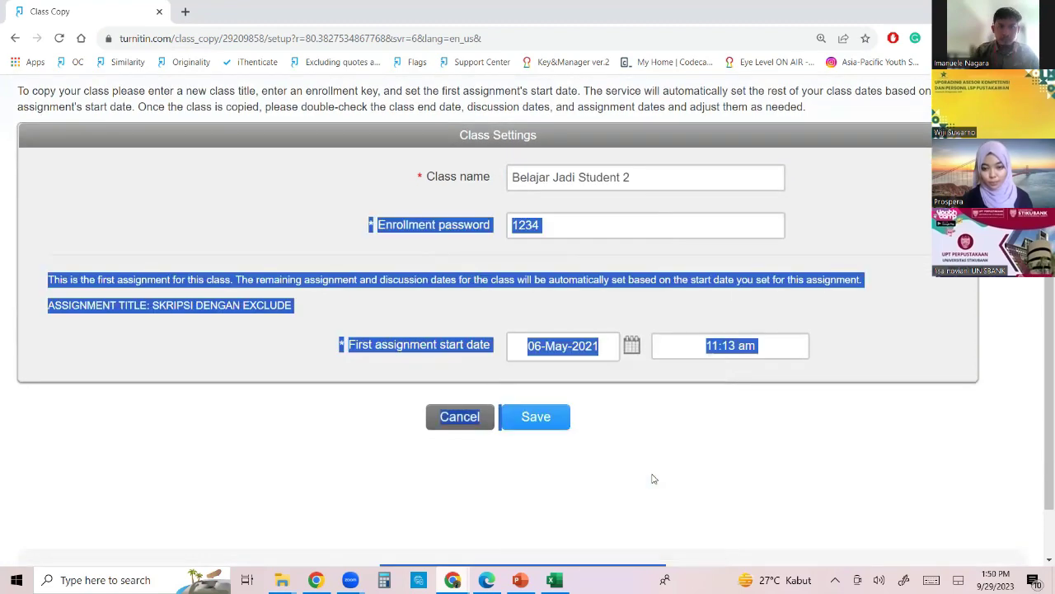
pyautogui.click(650, 437)
pyautogui.scroll(-2, 643, 333)
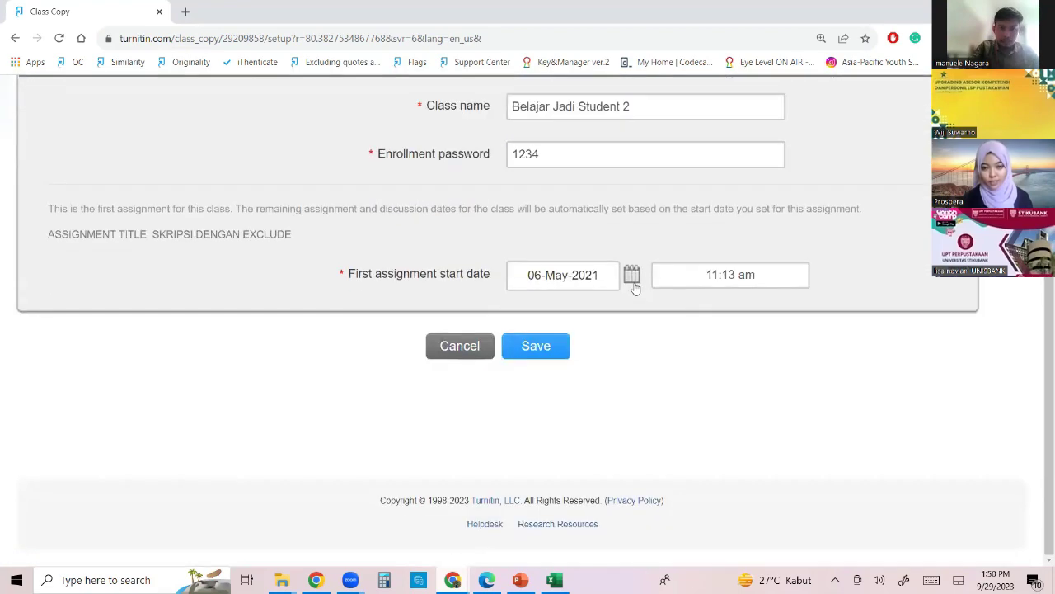
# - Set the first assignment's start date to 29-Sep-2023 for the copied class
pyautogui.click(625, 290)
pyautogui.click(639, 310)
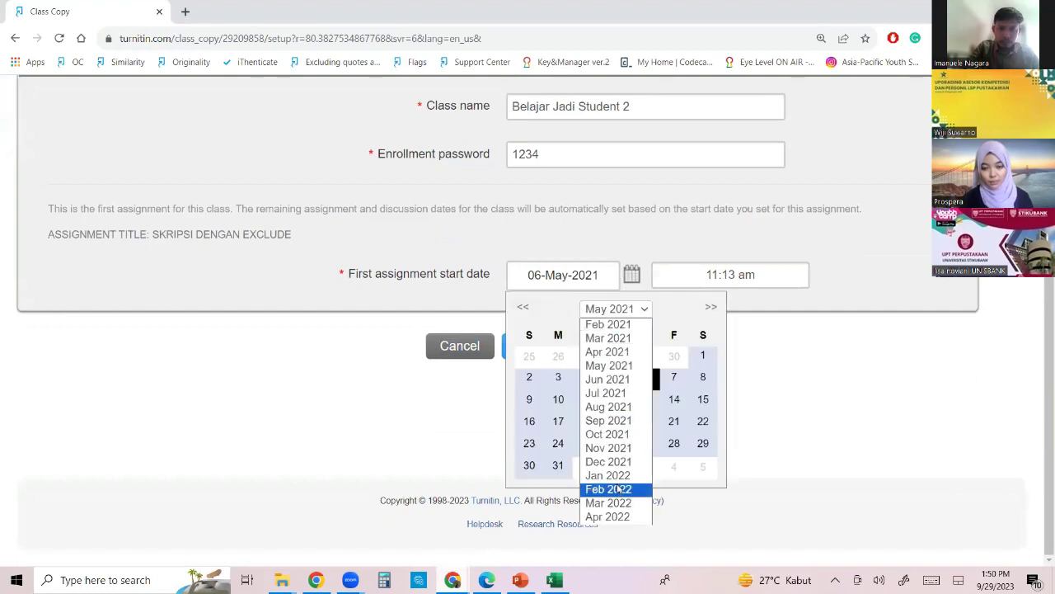
pyautogui.click(618, 489)
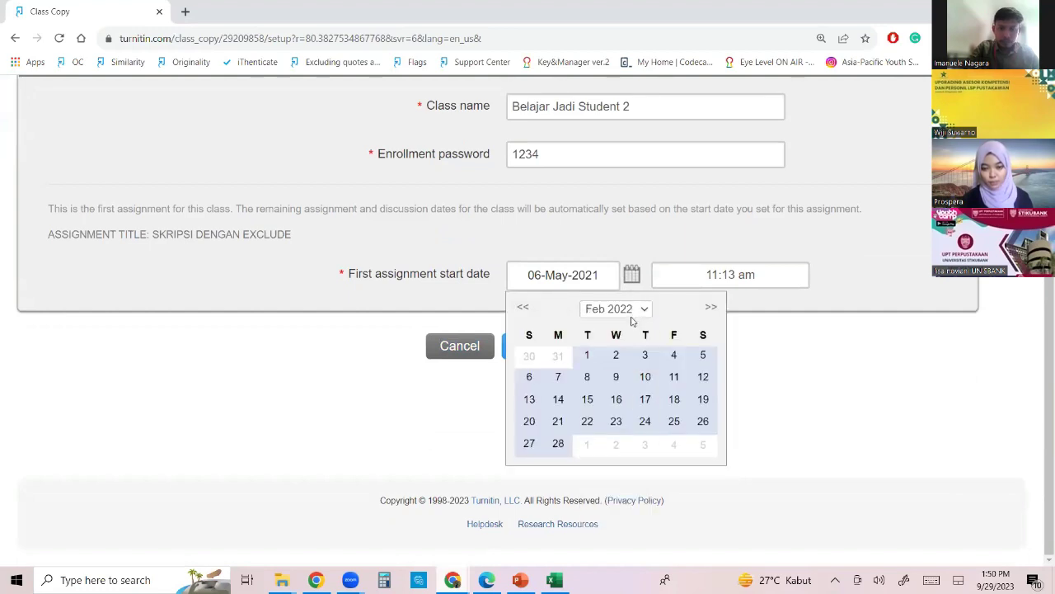
pyautogui.click(632, 312)
pyautogui.click(629, 476)
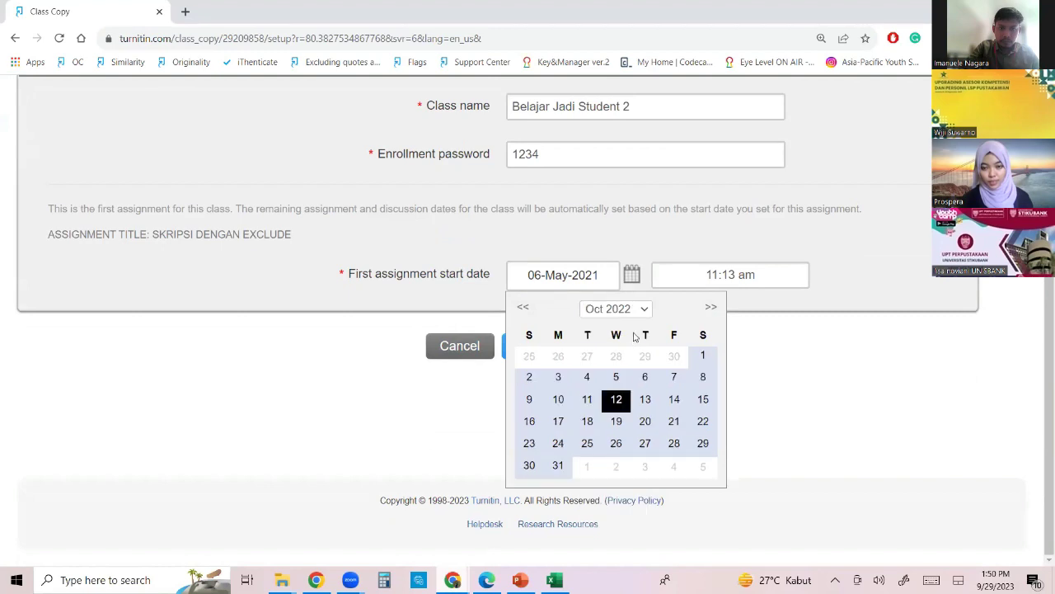
pyautogui.click(639, 317)
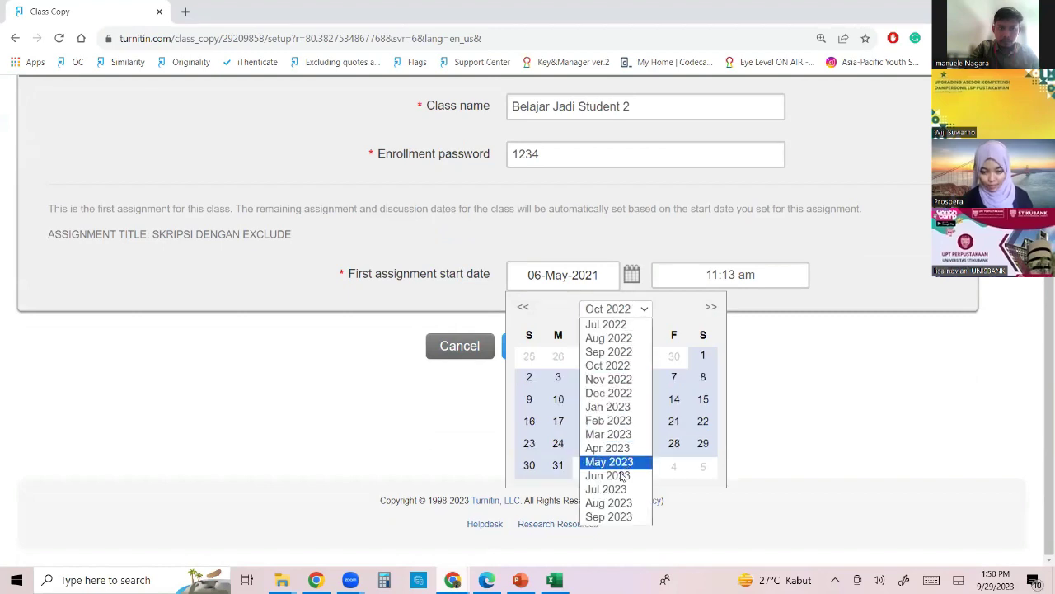
pyautogui.click(607, 474)
pyautogui.click(631, 310)
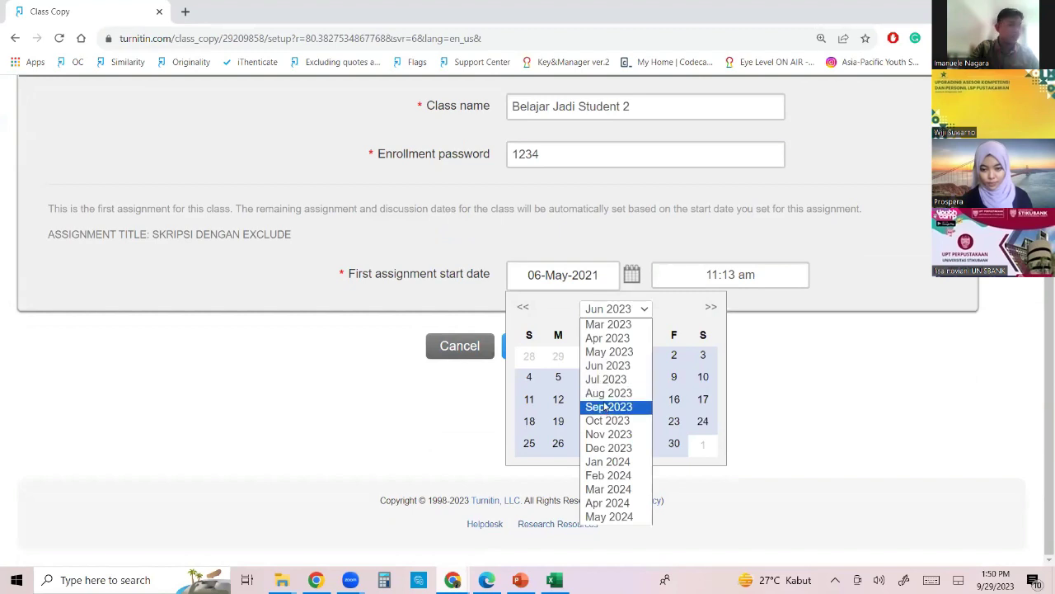
pyautogui.press('Return')
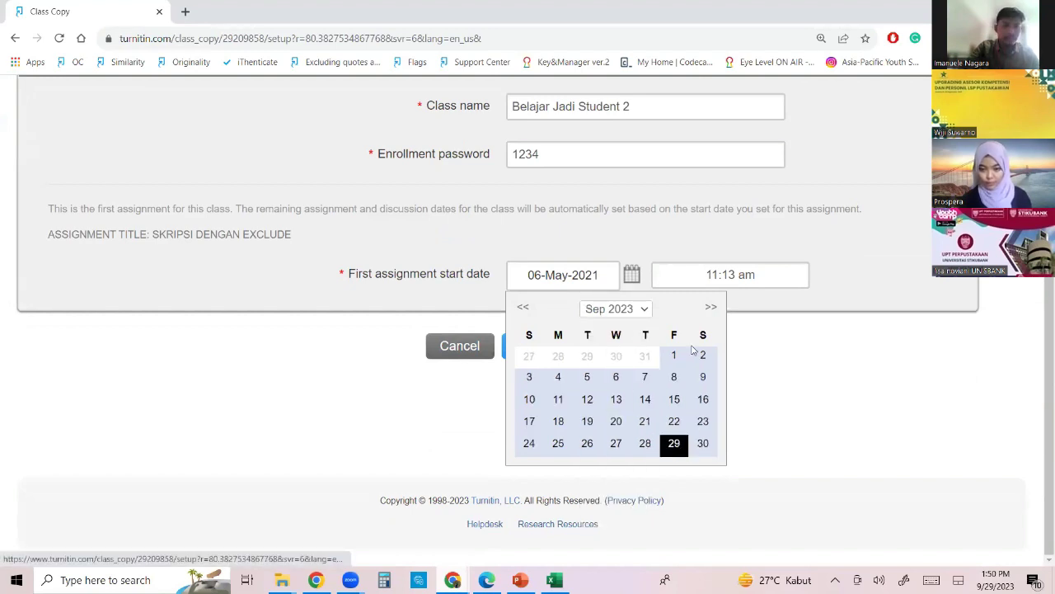
pyautogui.click(676, 443)
# - Set the first assignment's start time to 2:30 am and try to save the class copy
pyautogui.click(707, 275)
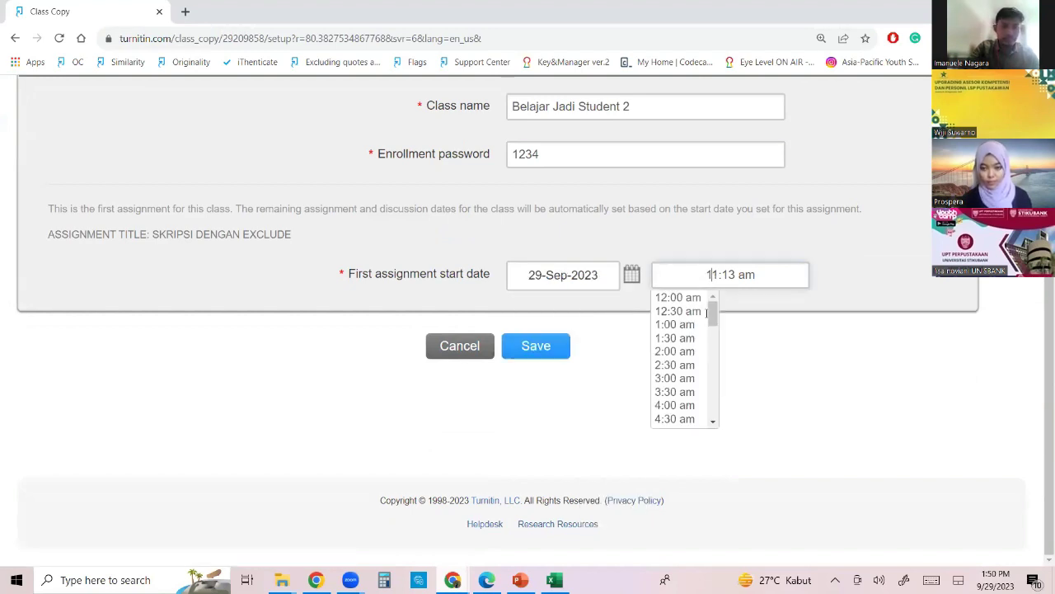
pyautogui.click(675, 365)
pyautogui.click(537, 348)
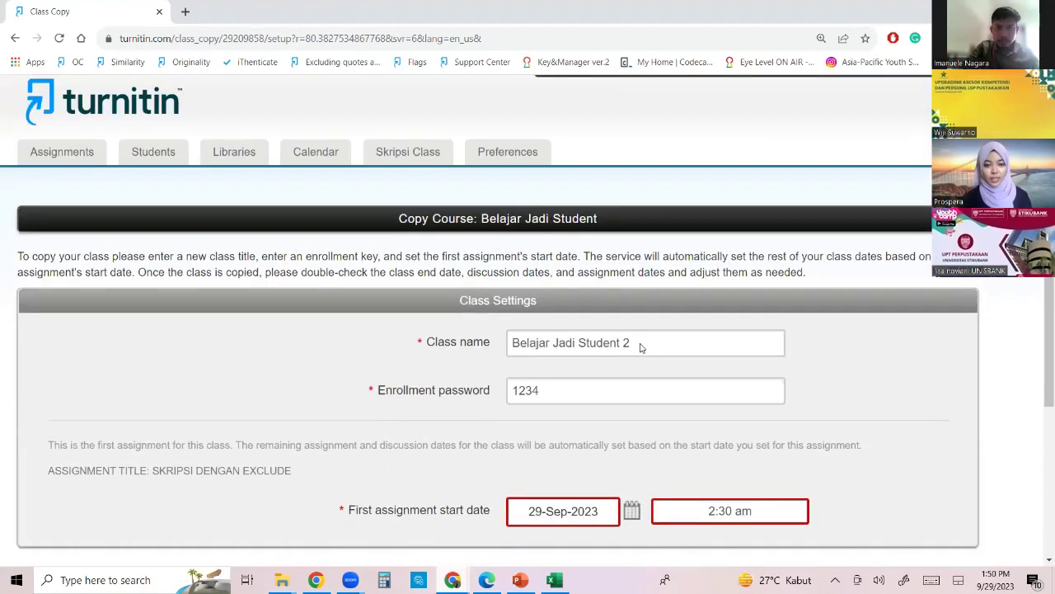
# - Set the first assignment's start time to 2:30 pm and save the class copy
pyautogui.scroll(-3, 641, 347)
pyautogui.click(714, 277)
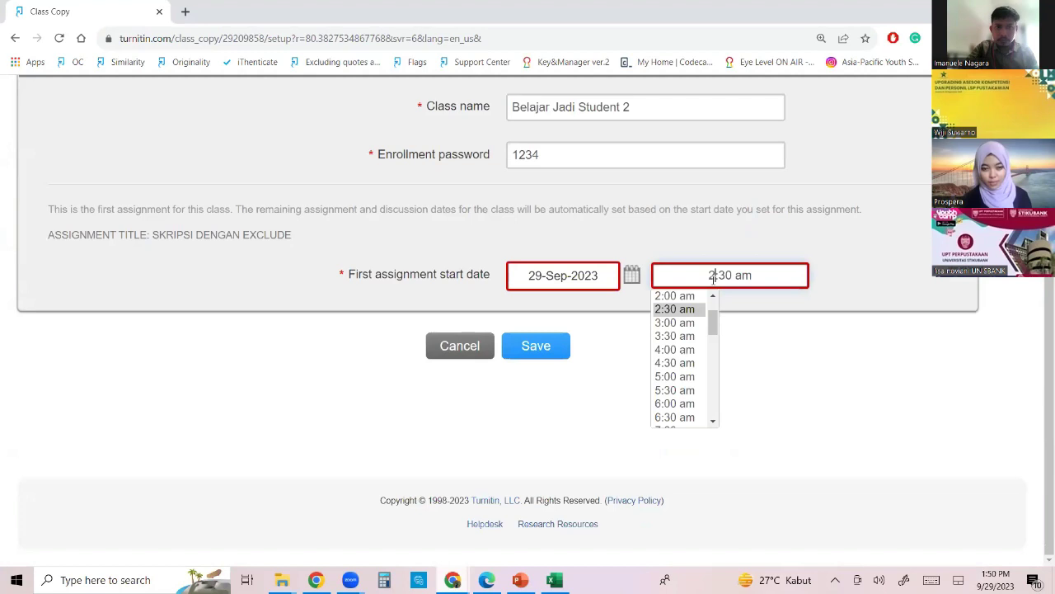
pyautogui.scroll(-5, 694, 329)
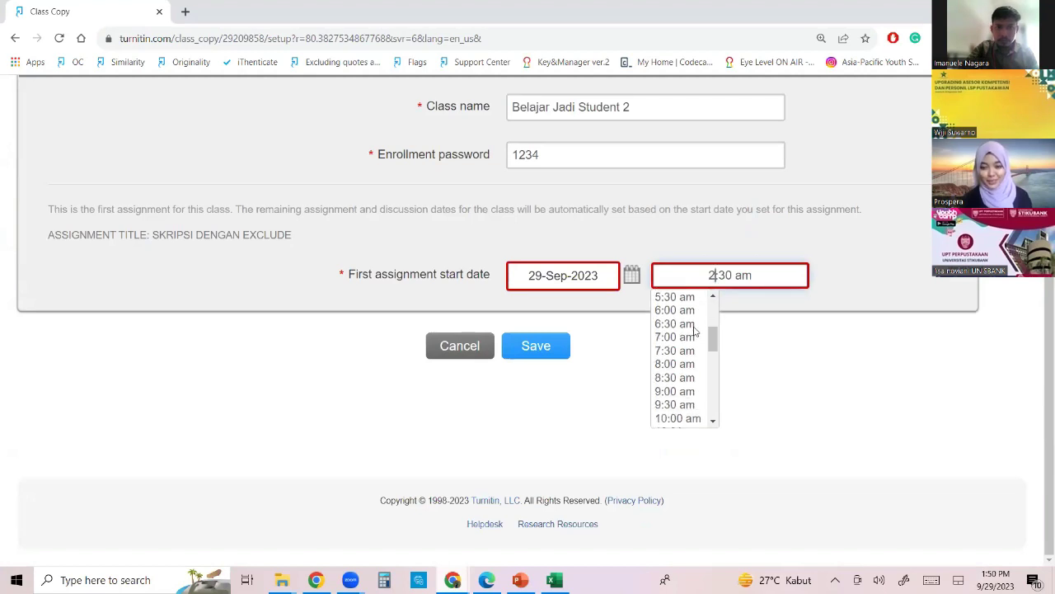
pyautogui.scroll(-3, 694, 330)
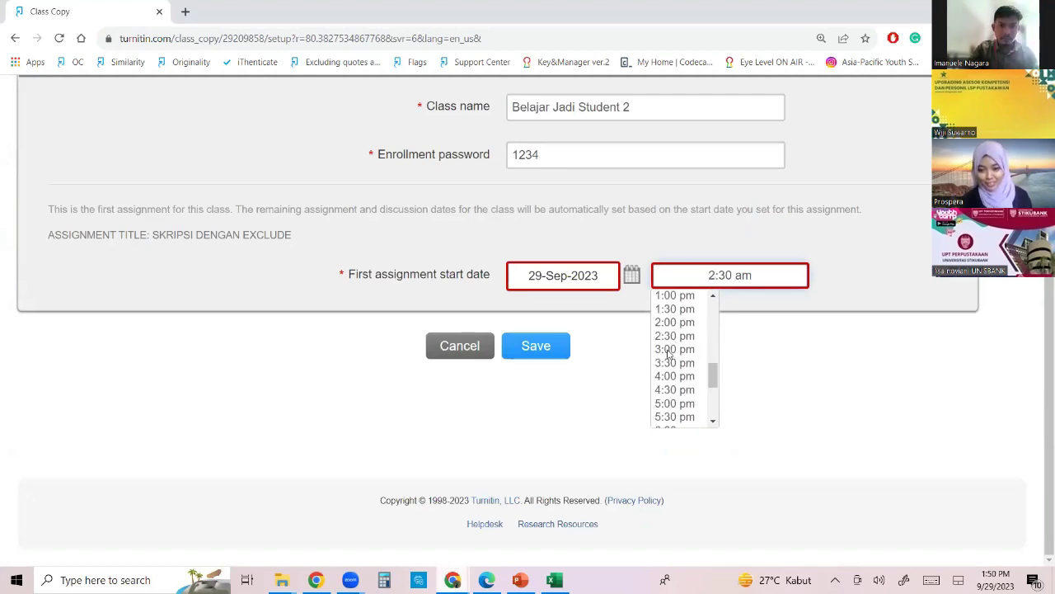
pyautogui.click(553, 347)
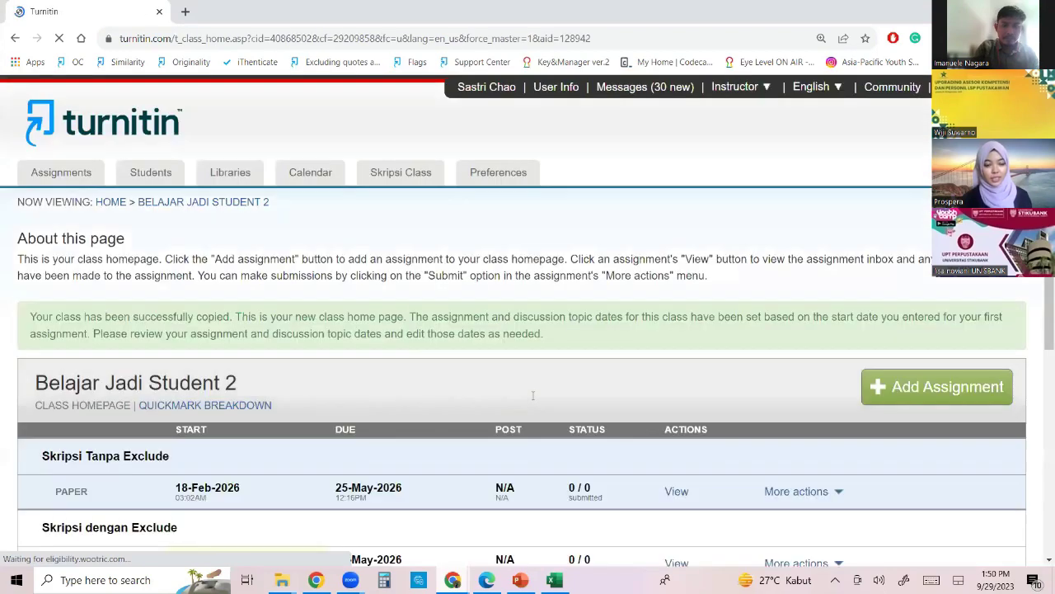
# - Review the start and due dates of the assignments on the copied class's homepage
pyautogui.scroll(-3, 533, 395)
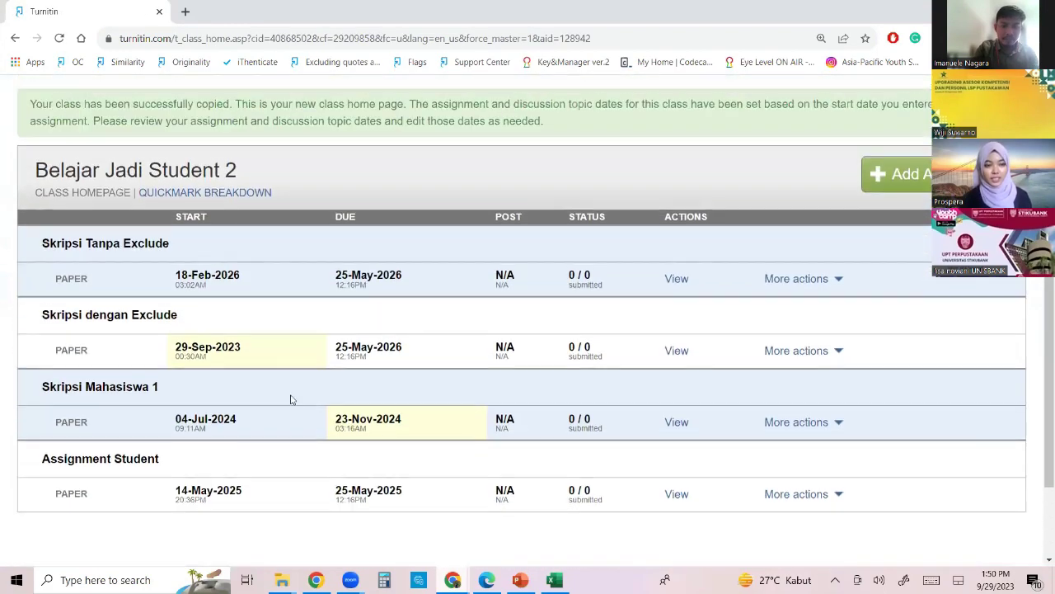
pyautogui.hotkey('shift', 'F10')
pyautogui.scroll(2, 108, 370)
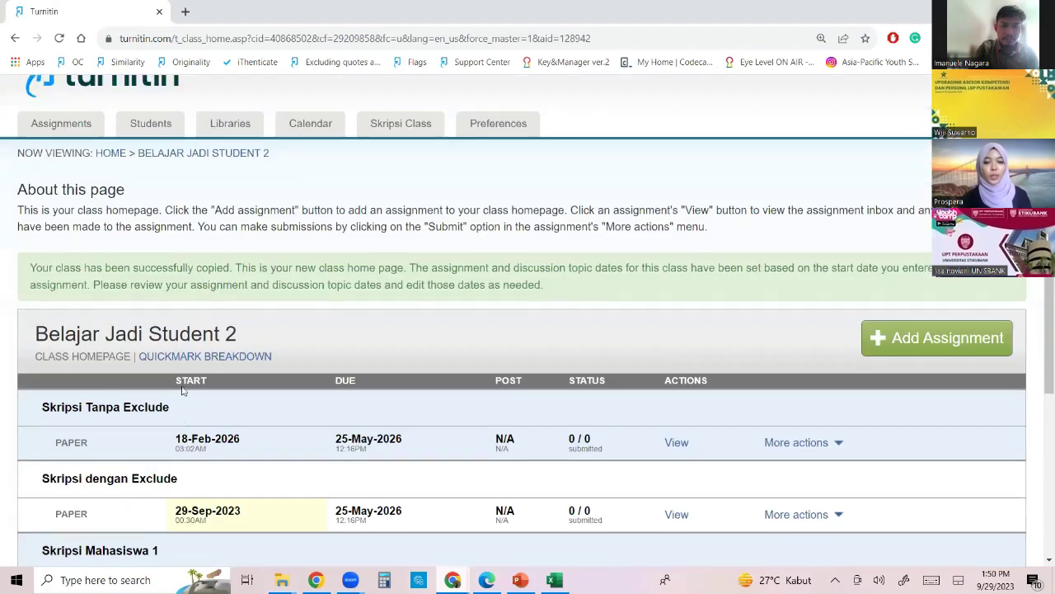
pyautogui.scroll(-1, 196, 428)
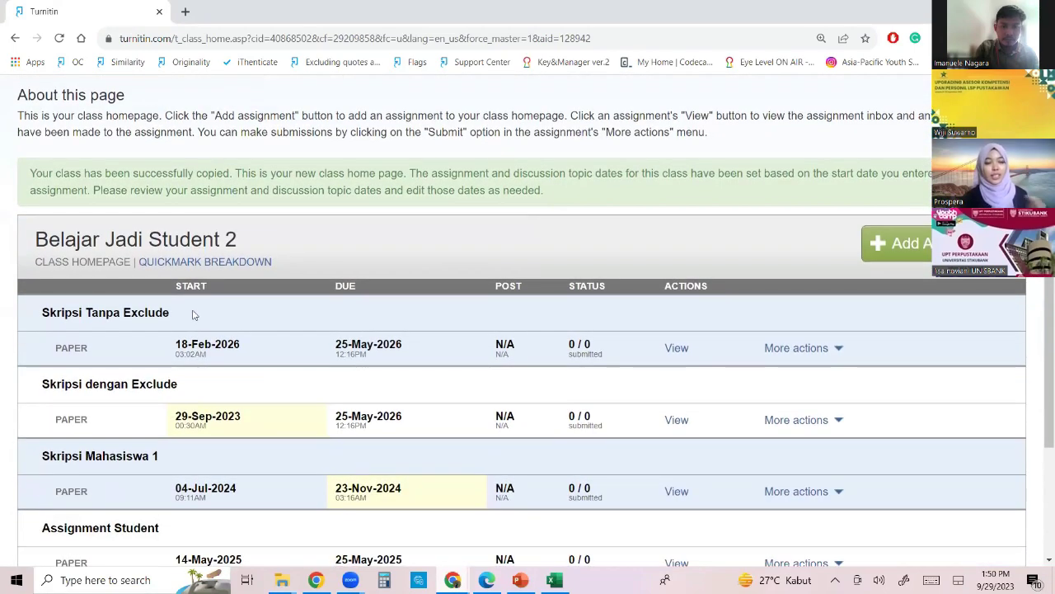
pyautogui.scroll(2, 178, 363)
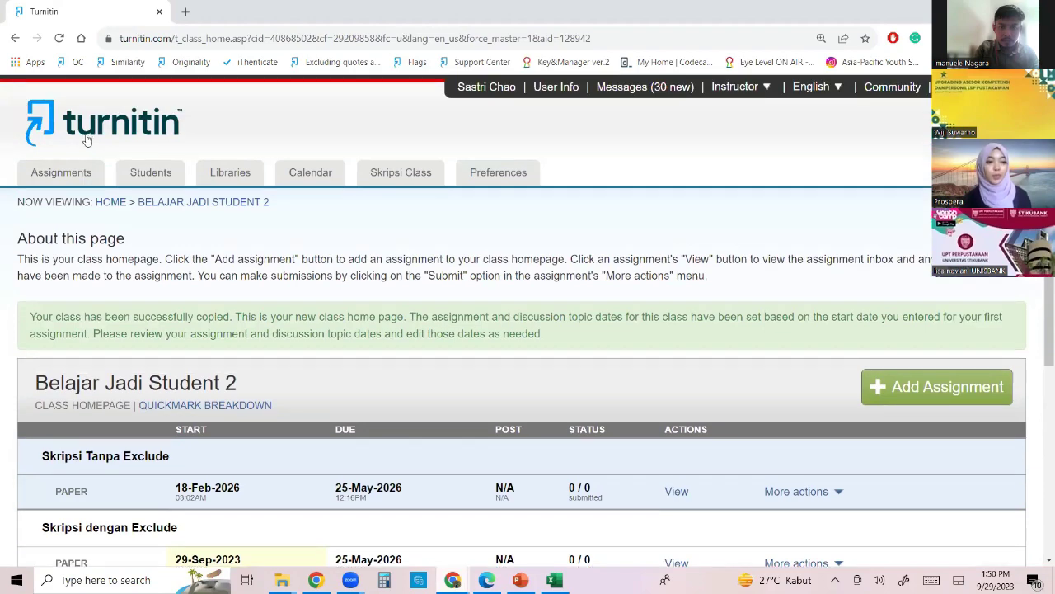
# - Return to the all-classes list and open the last-listed Belajar Jadi Student 2 class to view its assignments
pyautogui.click(87, 140)
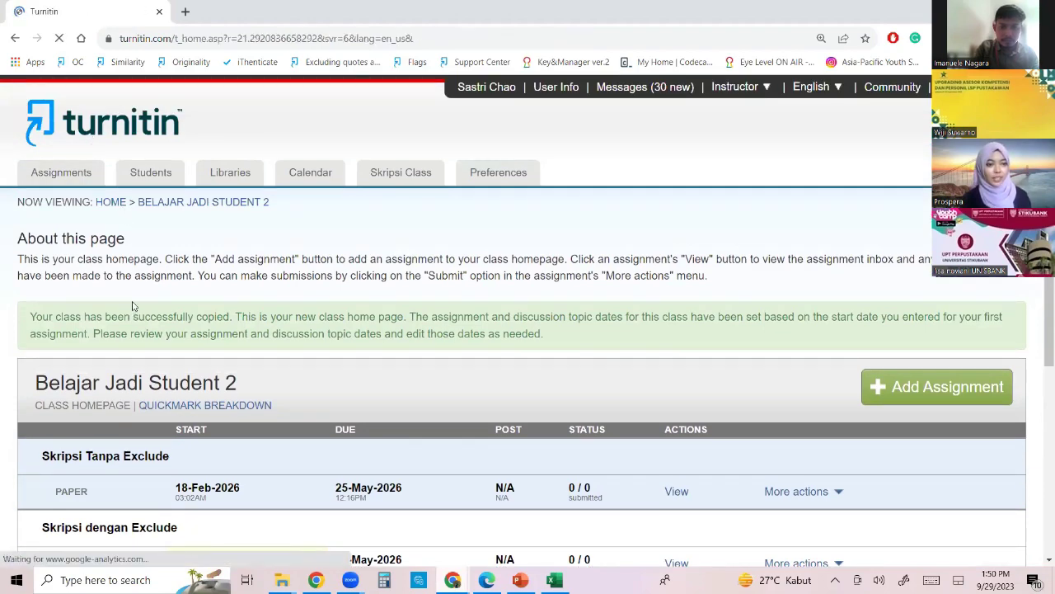
pyautogui.scroll(-4, 132, 307)
pyautogui.scroll(-2, 132, 307)
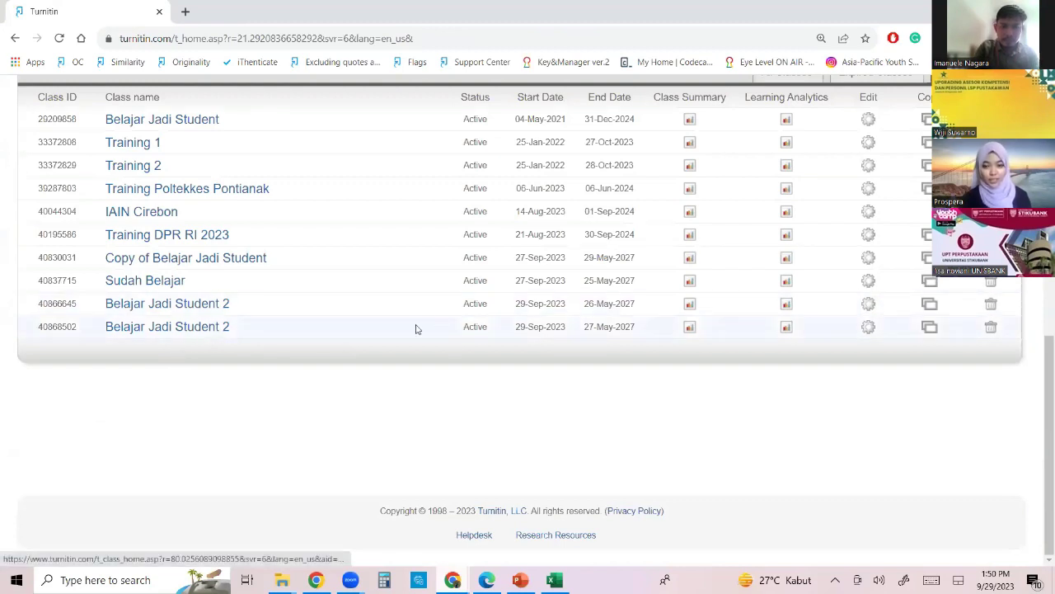
pyautogui.click(206, 327)
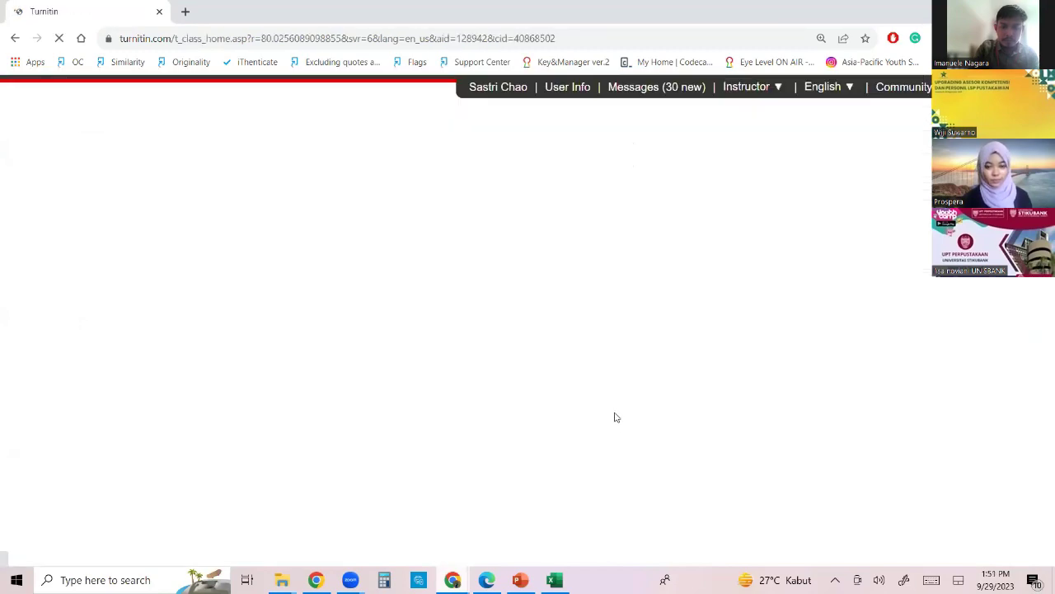
pyautogui.scroll(-3, 615, 417)
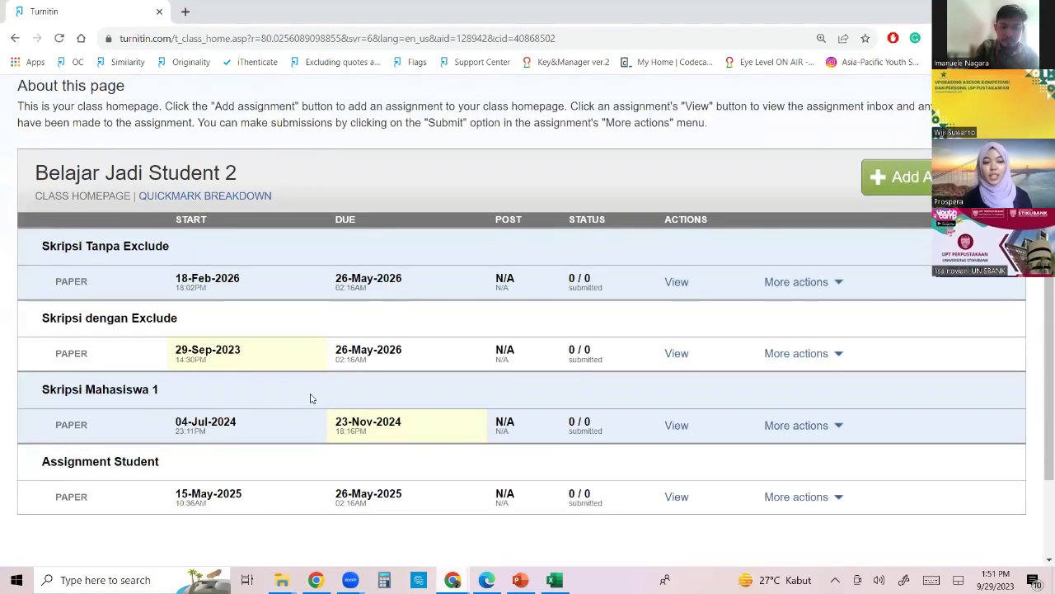
pyautogui.scroll(-2, 311, 399)
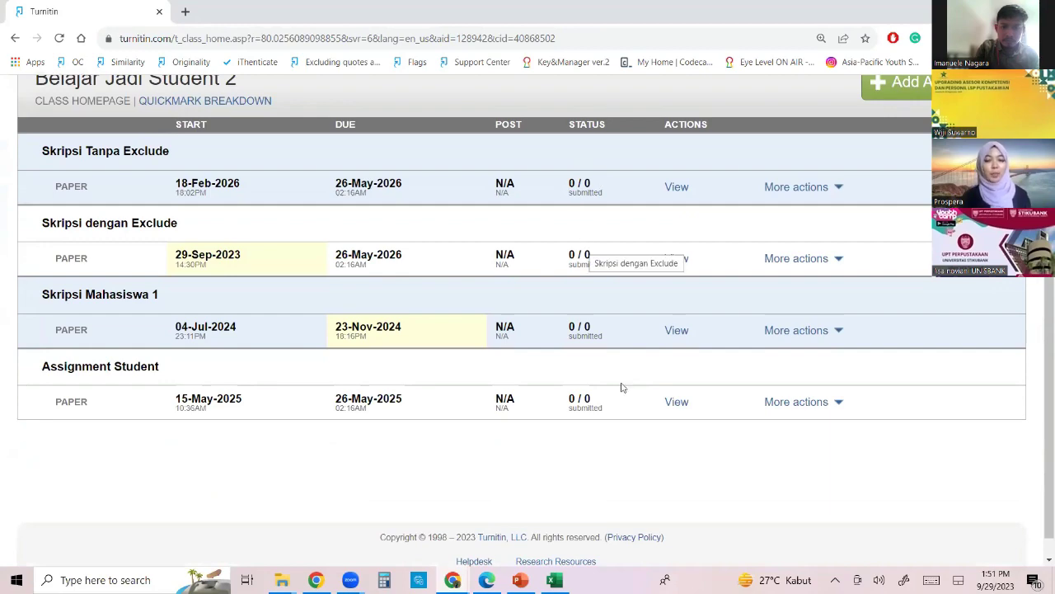
# - Check the student list of the Belajar Jadi Student 2 class and go back to its assignments
pyautogui.scroll(2, 495, 294)
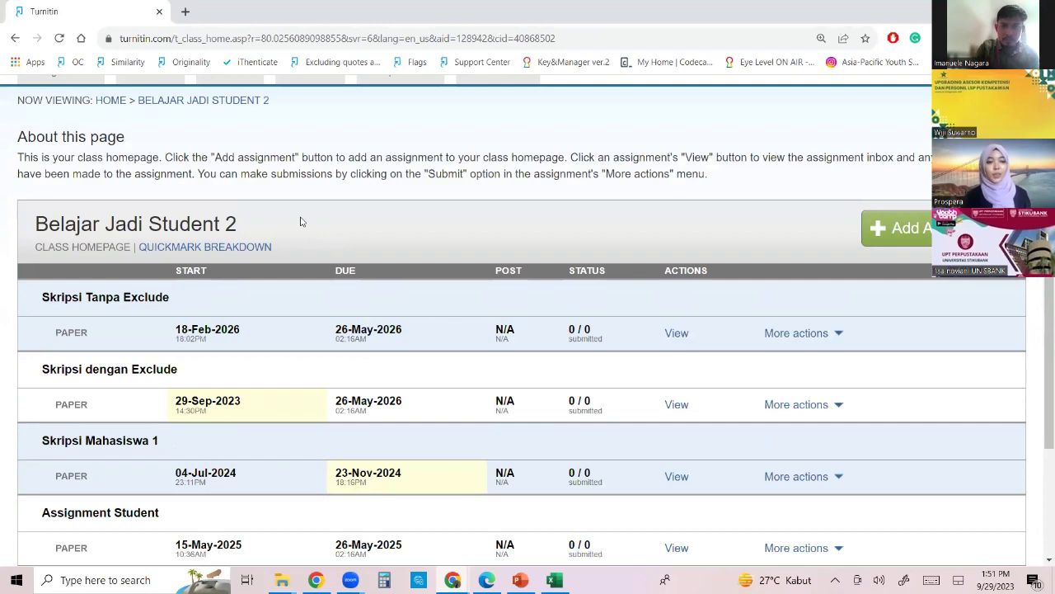
pyautogui.scroll(1, 141, 160)
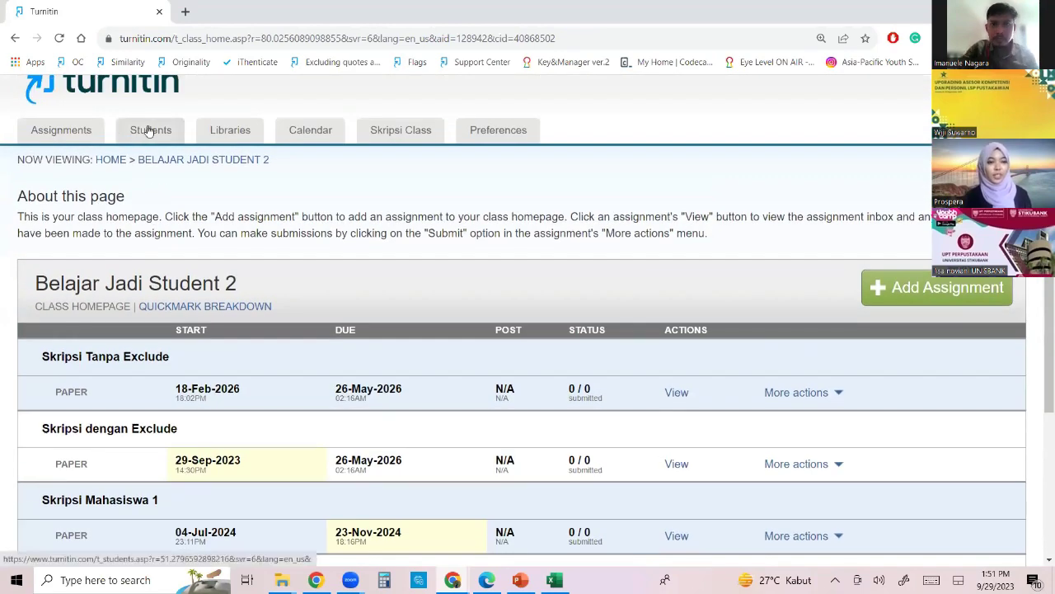
pyautogui.click(149, 132)
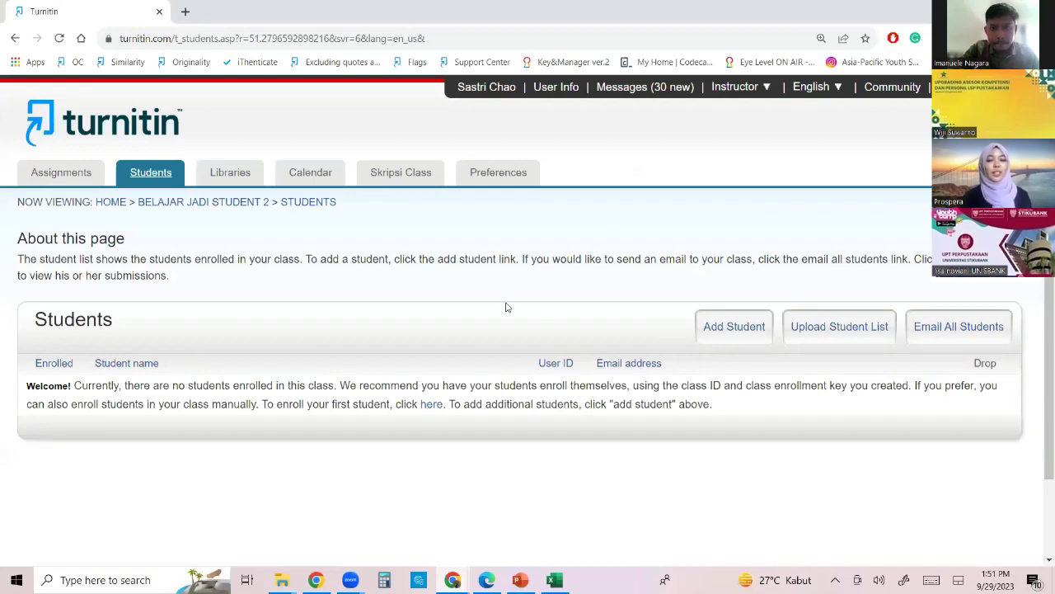
pyautogui.click(83, 175)
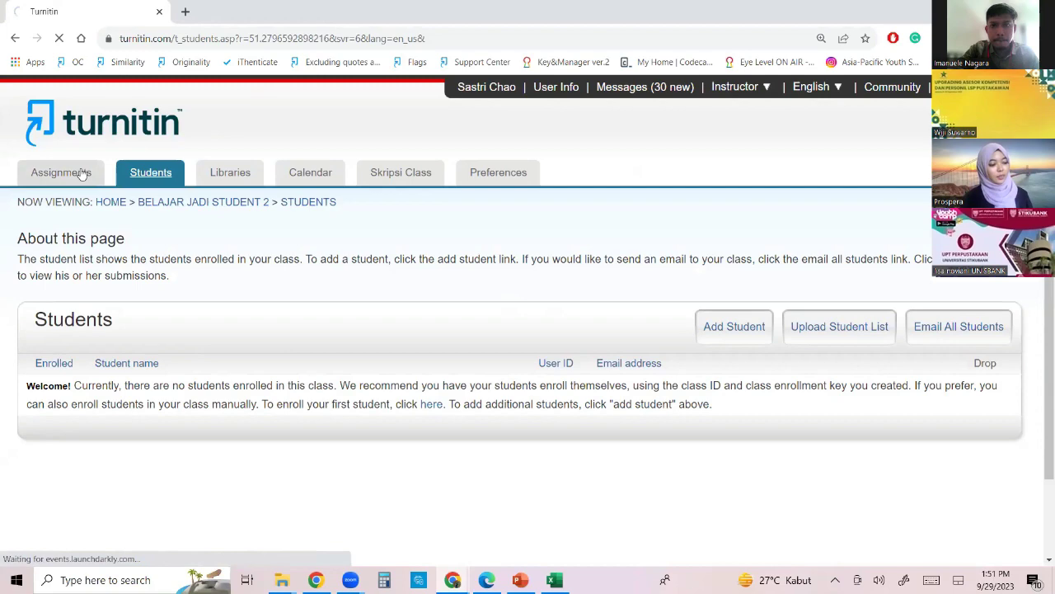